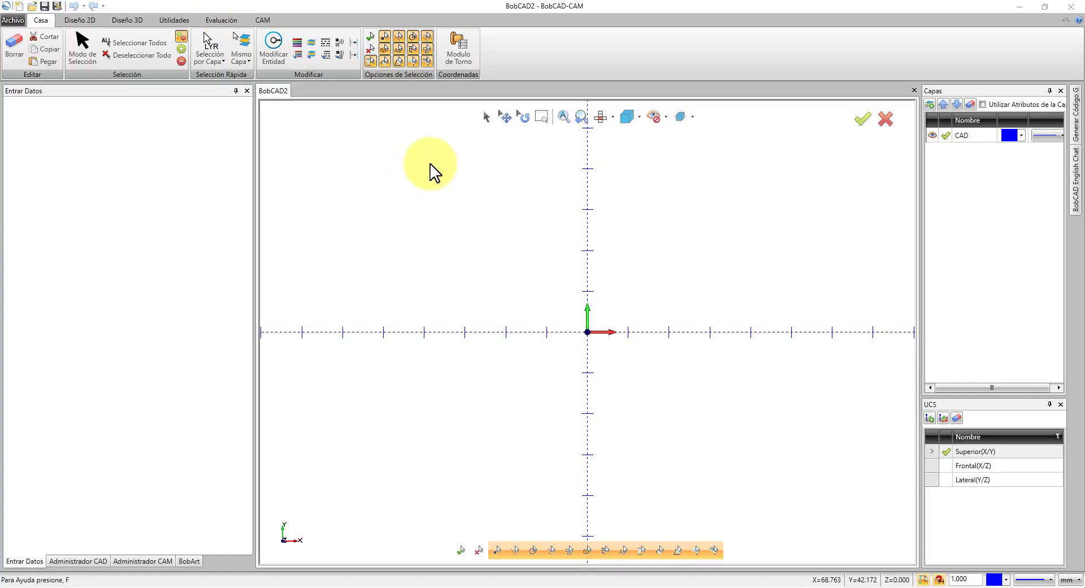
Step: Open the SolidWorks part Costilla, filtering the file list to Solidworks (*.sldprt)
click(412, 308)
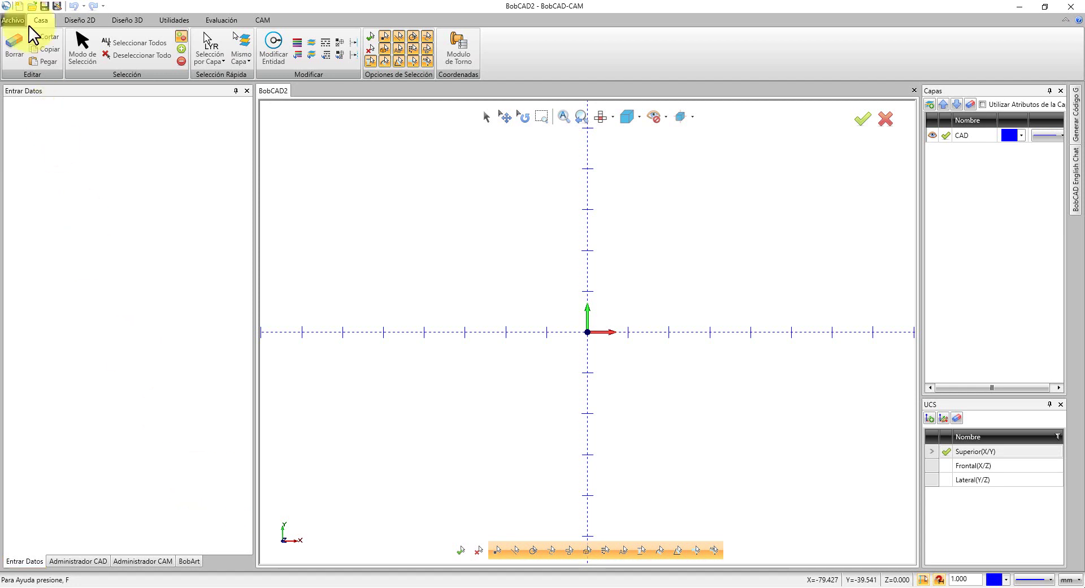
click(33, 5)
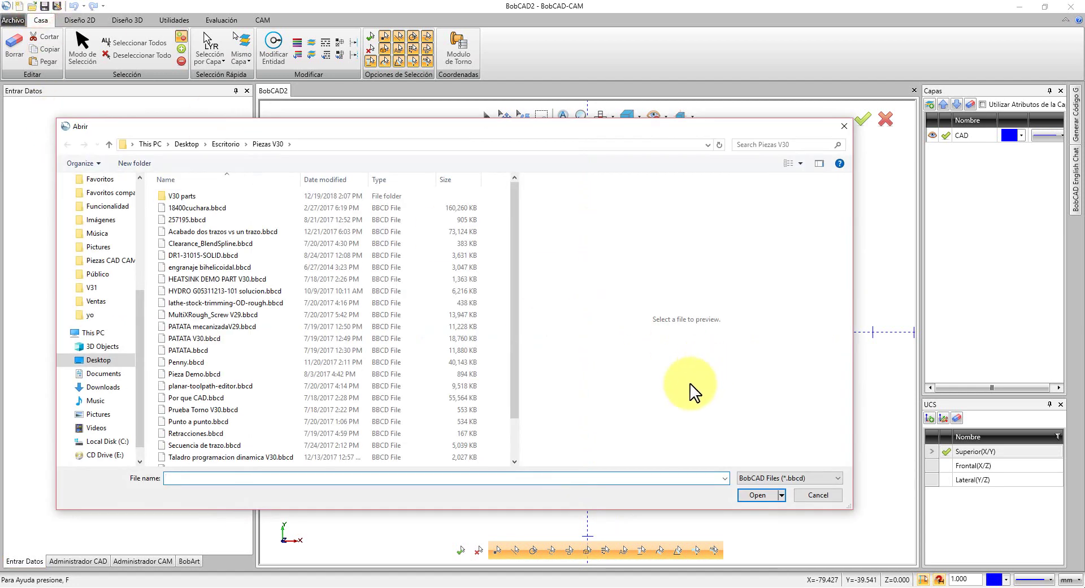
click(763, 477)
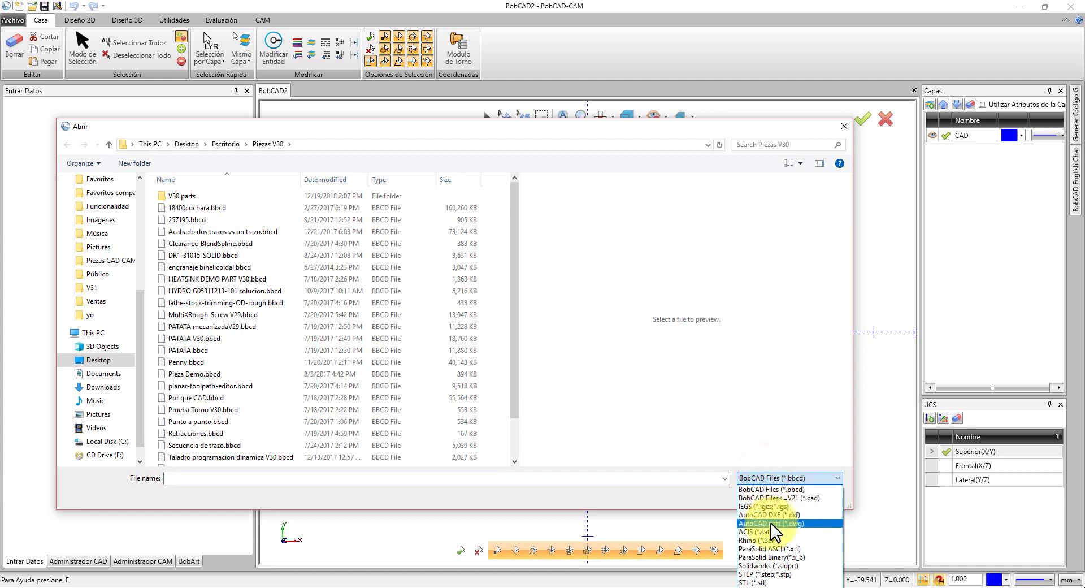
click(778, 566)
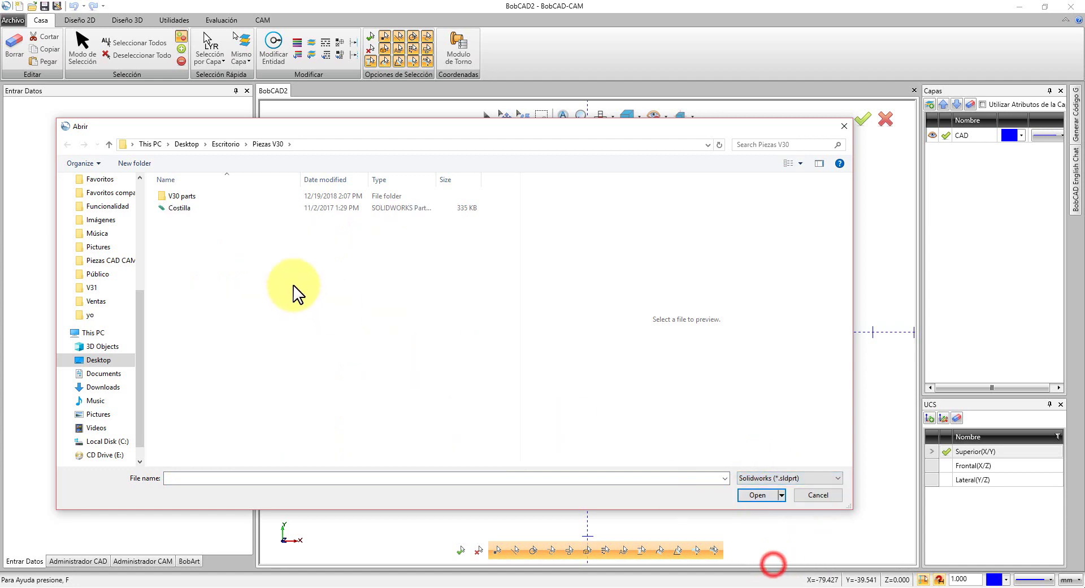
double_click(169, 209)
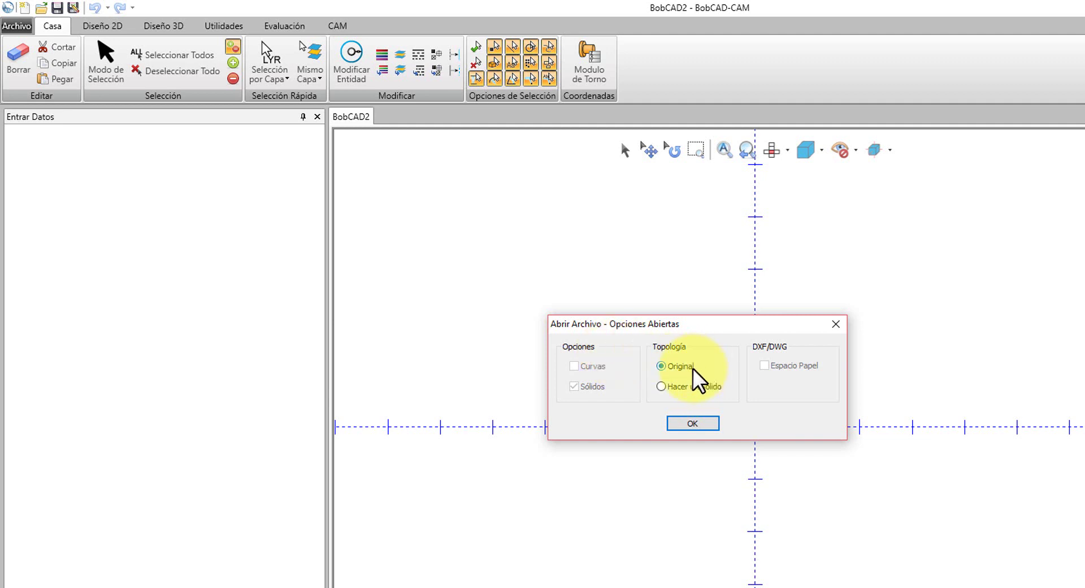
Step: Load the part with Original topology and turn on Modo de Selección
click(699, 424)
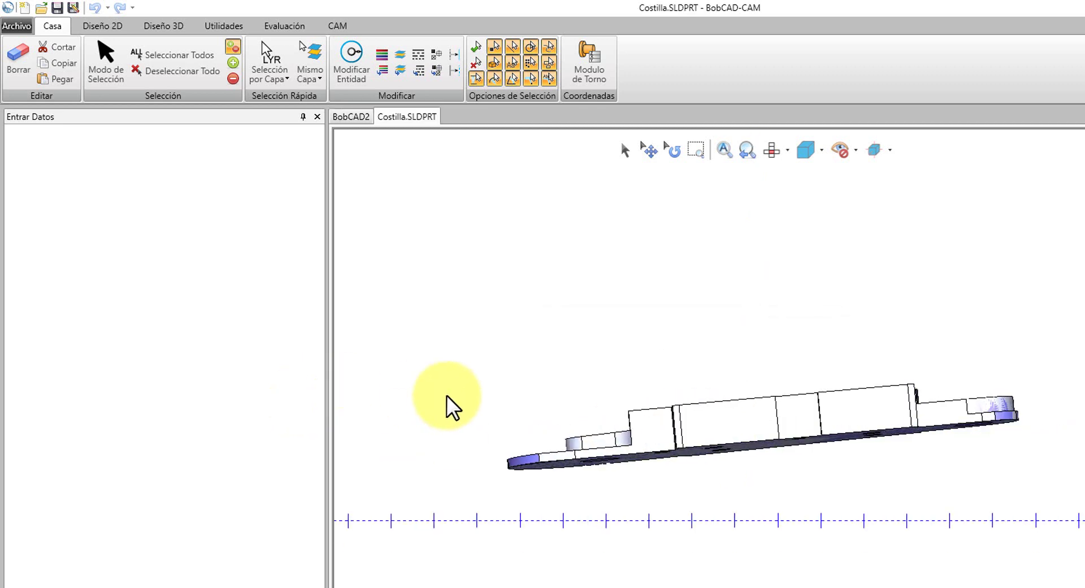
click(625, 151)
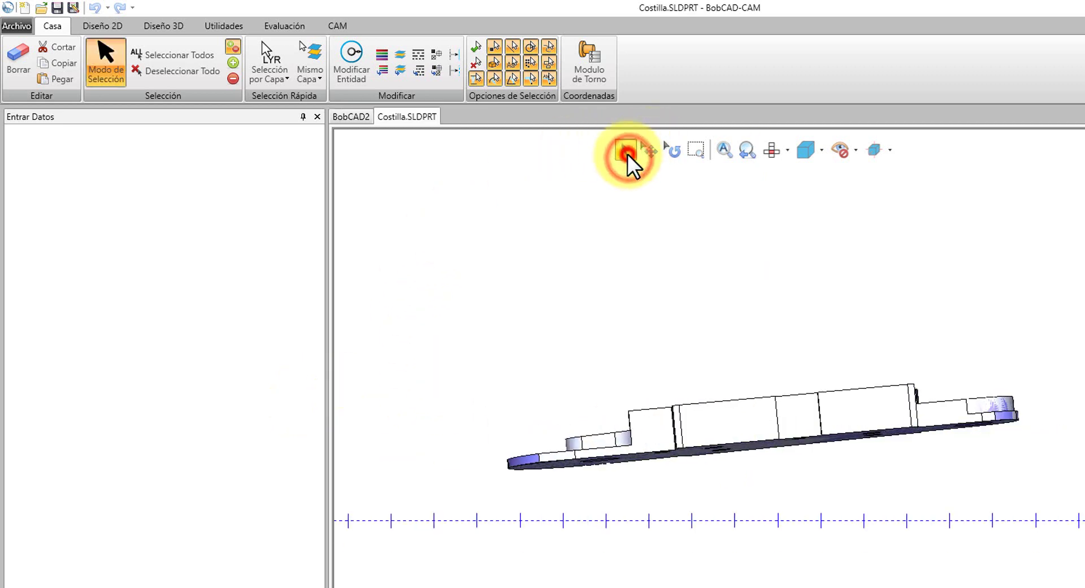
click(525, 460)
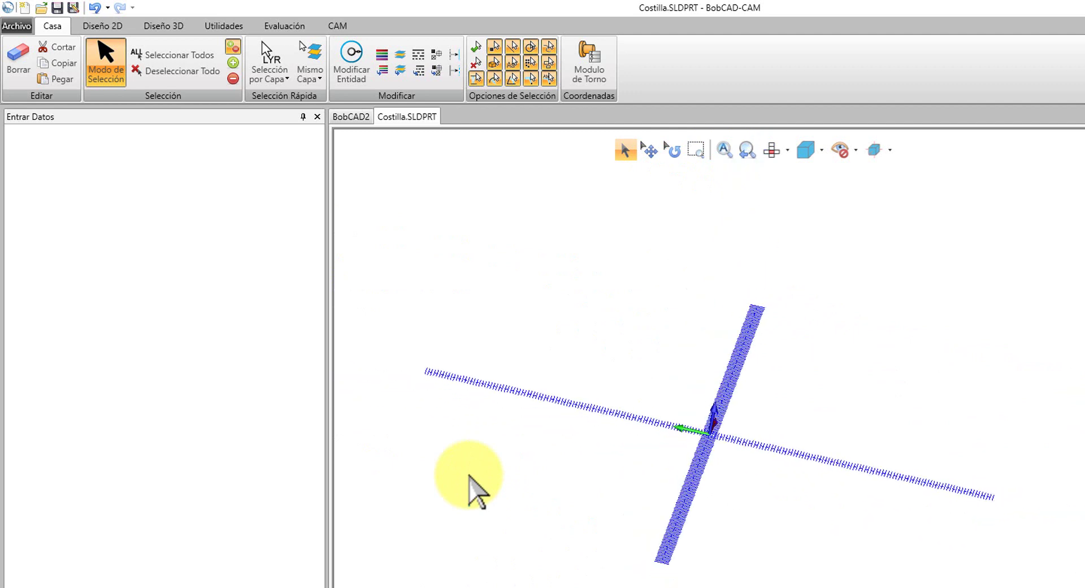
Step: Orbit and zoom to a close oblique view of the Costilla solid
middle_drag(469, 477, 610, 452)
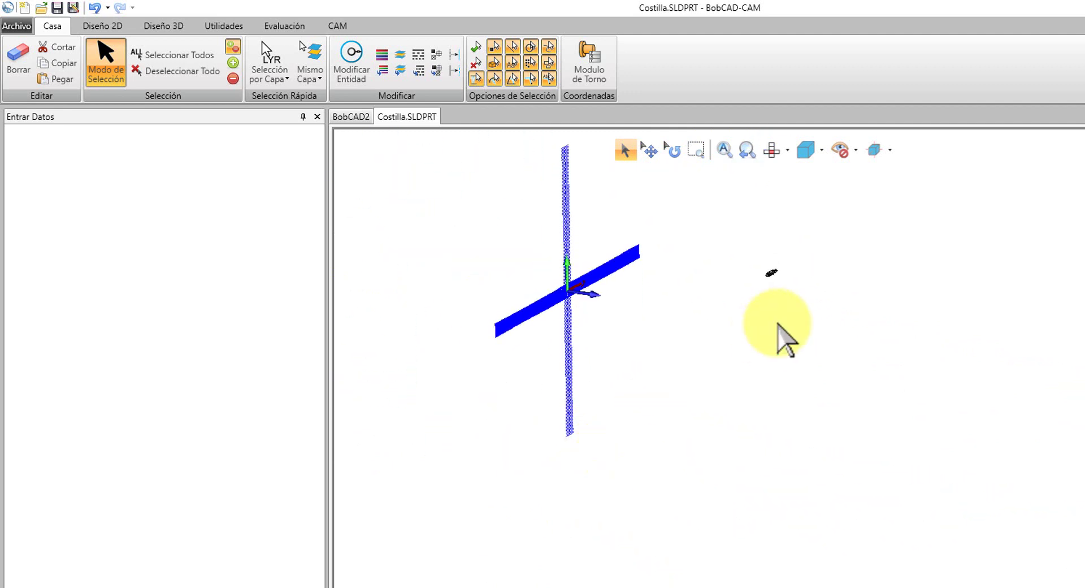
scroll(786, 277, down, 2)
mouse_move(785, 271)
middle_down()
mouse_move(799, 278)
mouse_move(715, 297)
mouse_move(819, 295)
mouse_move(756, 286)
middle_up()
scroll(756, 285, down, 5)
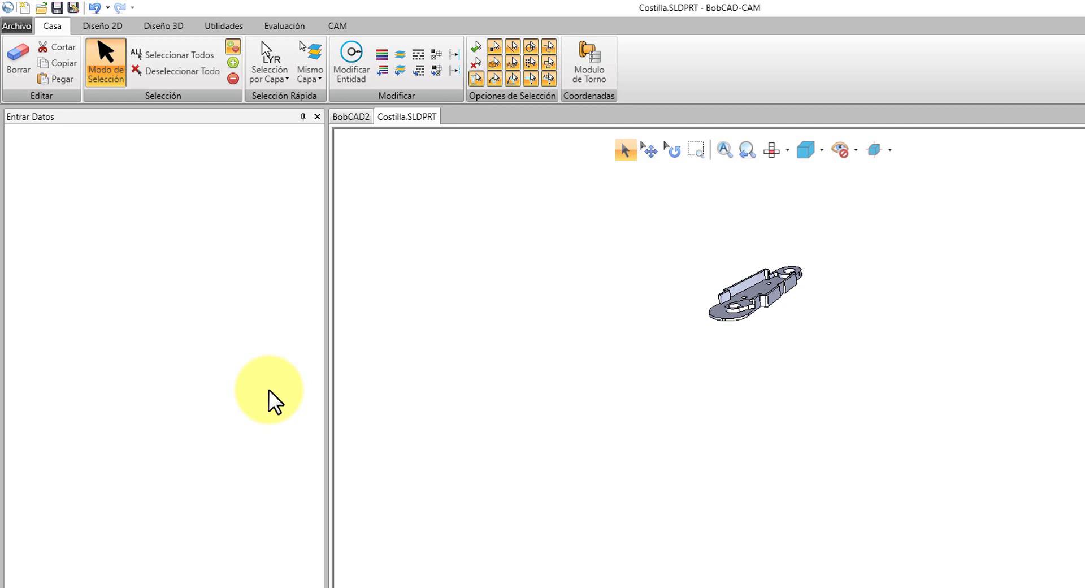
middle_drag(270, 395, 443, 377)
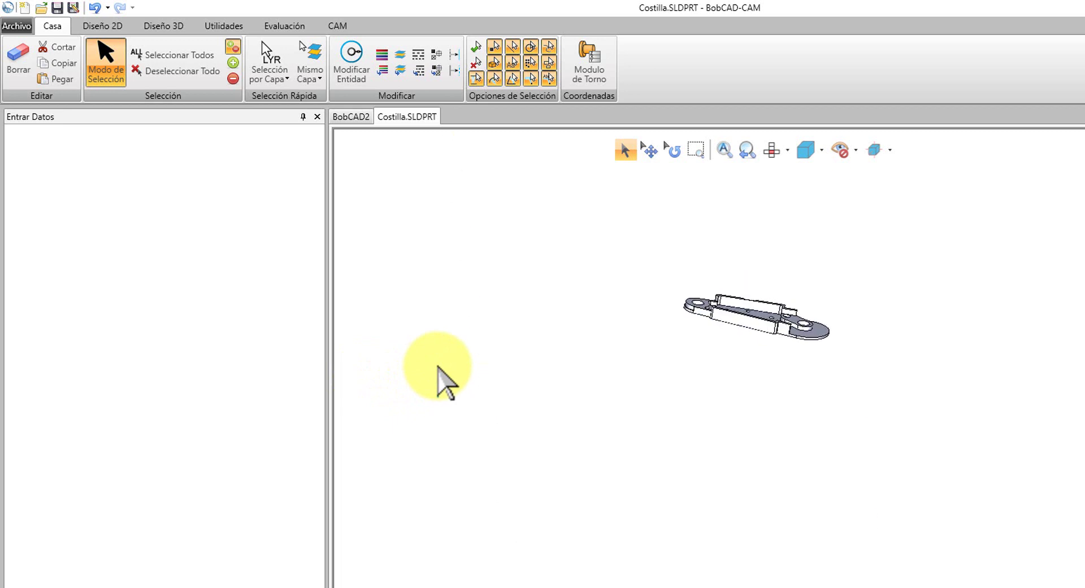
scroll(443, 377, up, 2)
scroll(443, 377, up, 2)
scroll(442, 377, up, 2)
scroll(443, 378, up, 2)
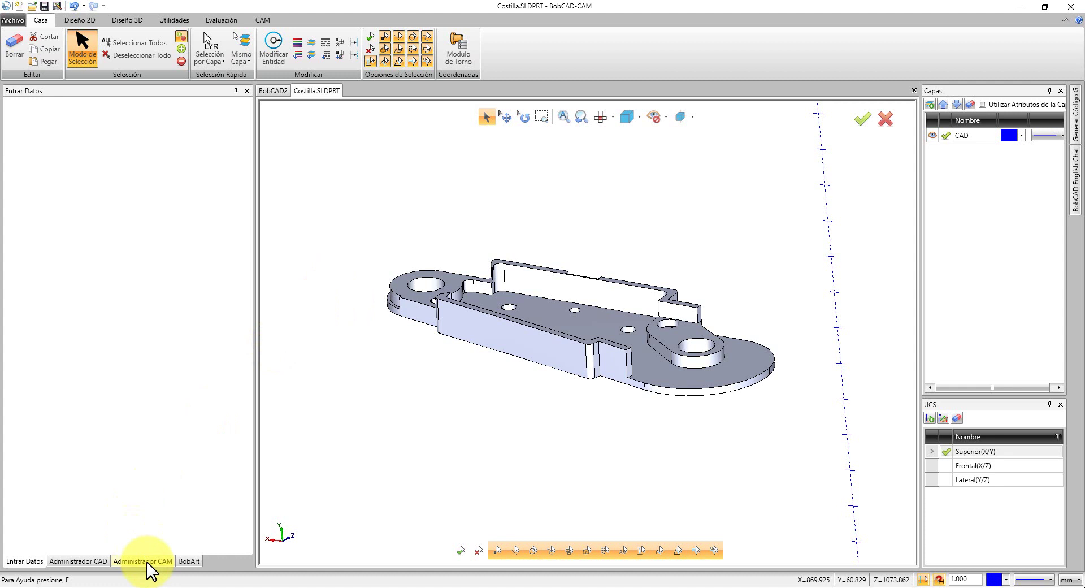
Step: Create a new Fresa project on BC_3x_Mill under CAM Predeterminado in Administrador CAM
click(146, 561)
right_click(84, 120)
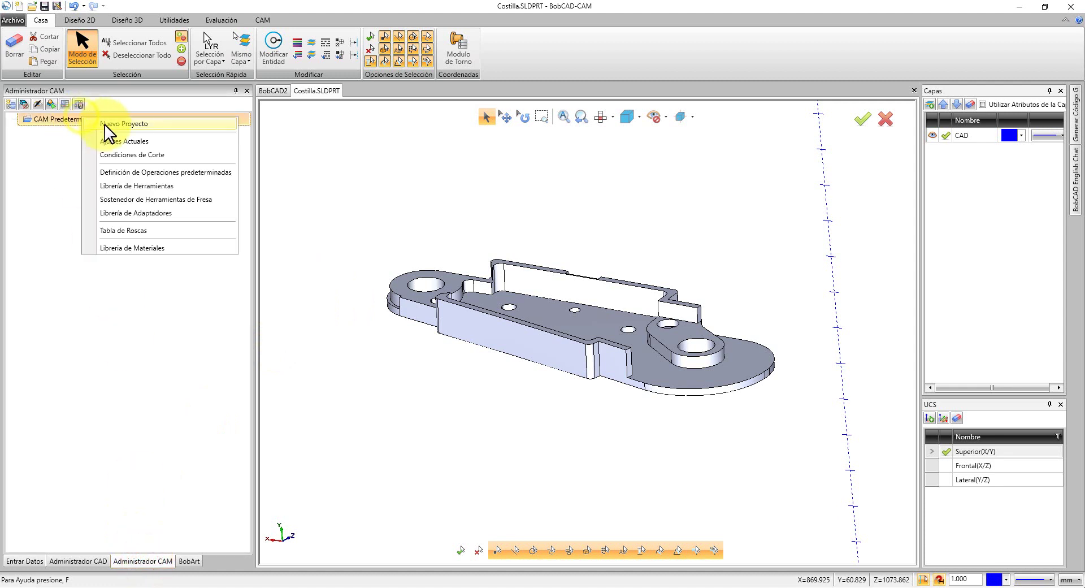
click(105, 125)
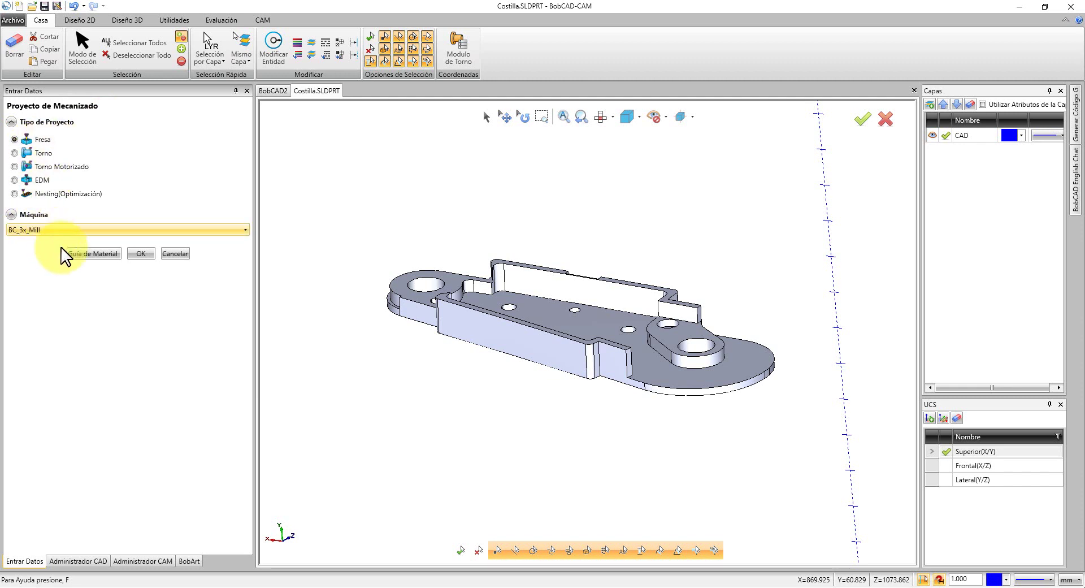
click(93, 254)
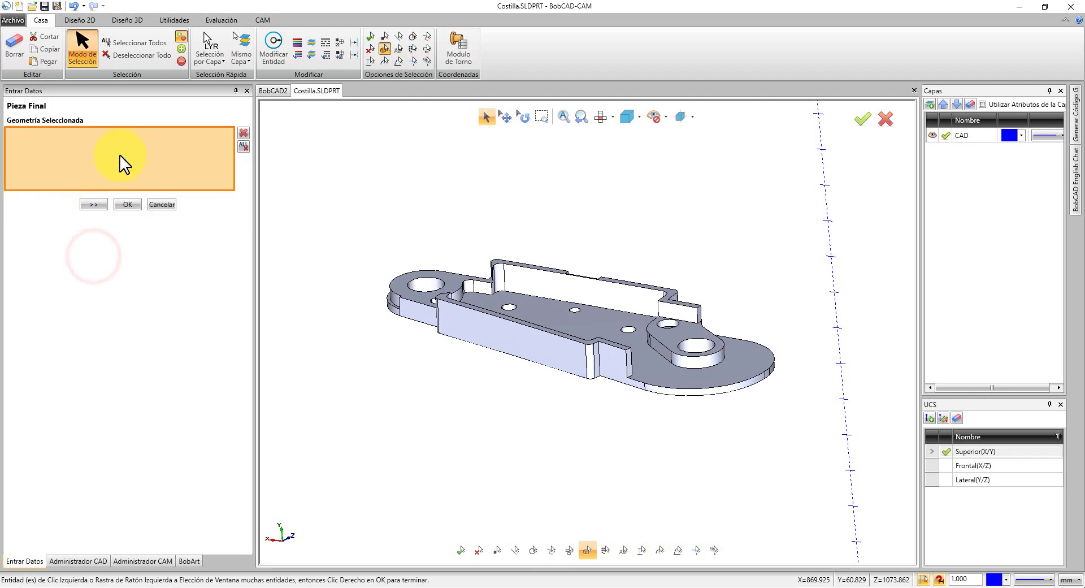
Step: Select the Costilla solid as the final part, generating a 118.999 × 20.462 × 42.859 stock block
click(503, 333)
click(500, 324)
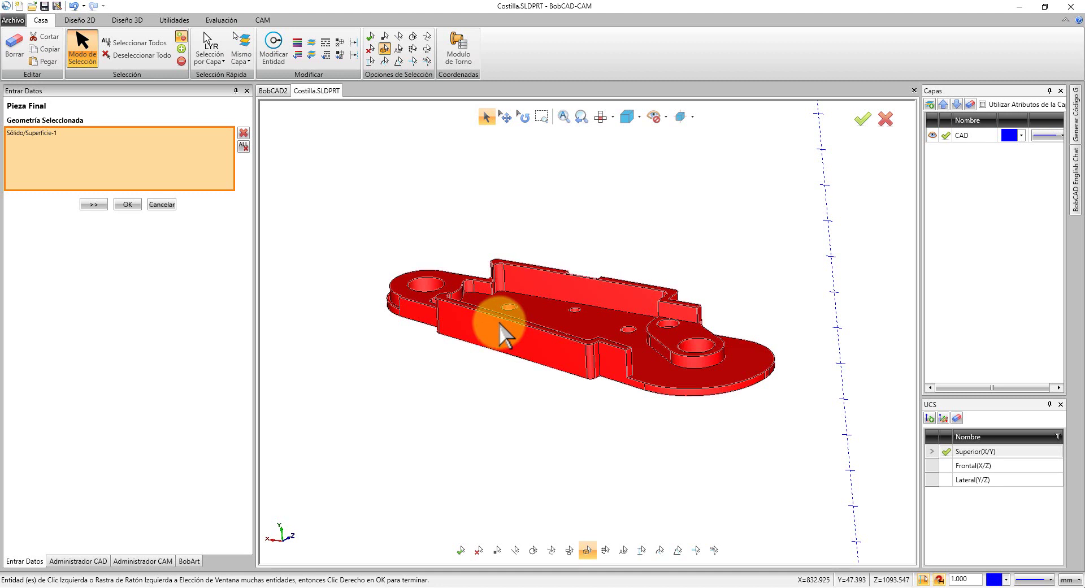
click(98, 202)
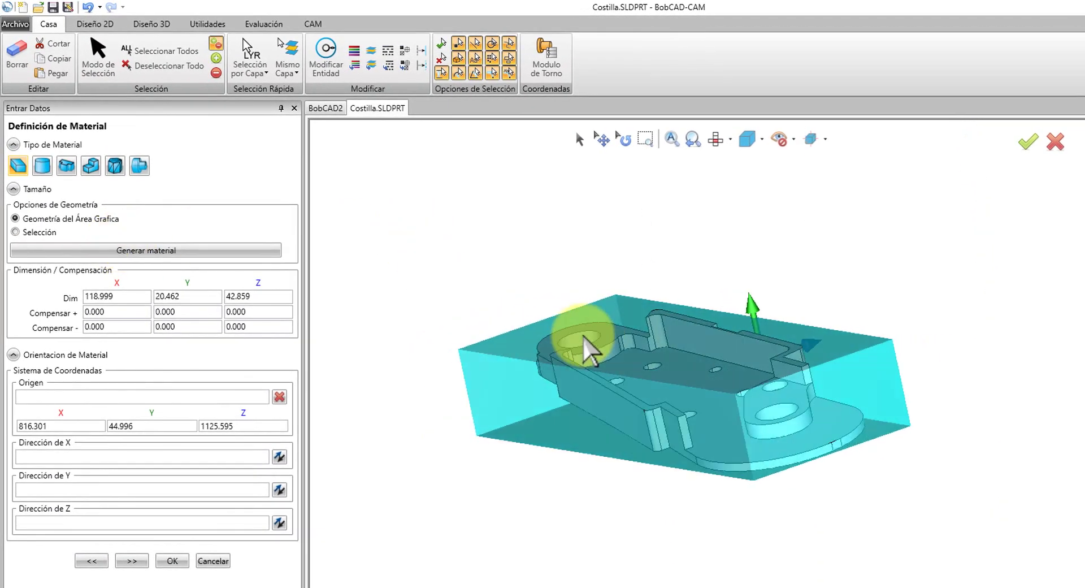
middle_drag(585, 349, 719, 375)
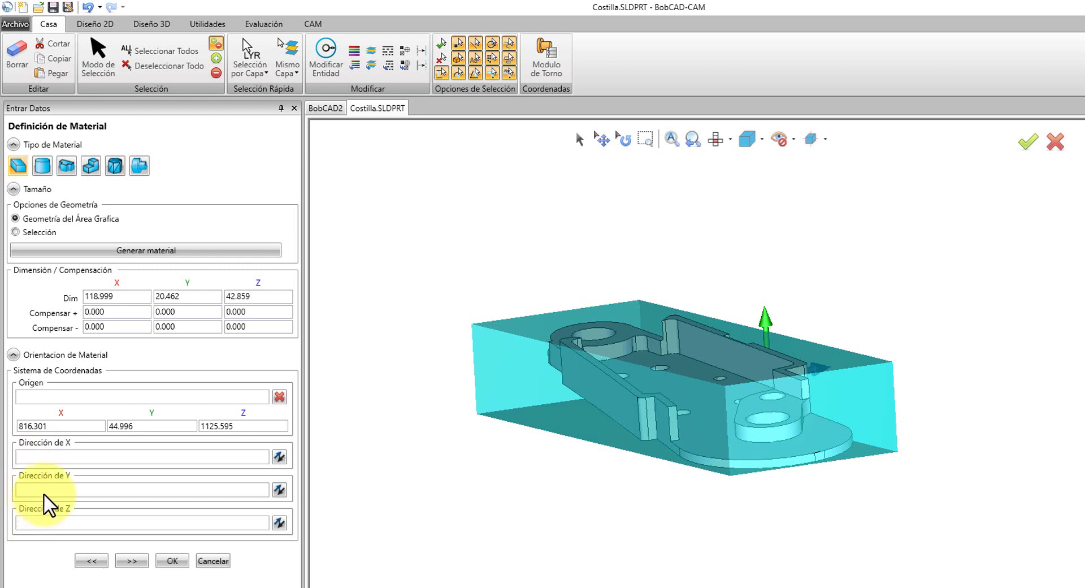
Step: Set the stock's Y direction along the part's bottom edge
click(44, 492)
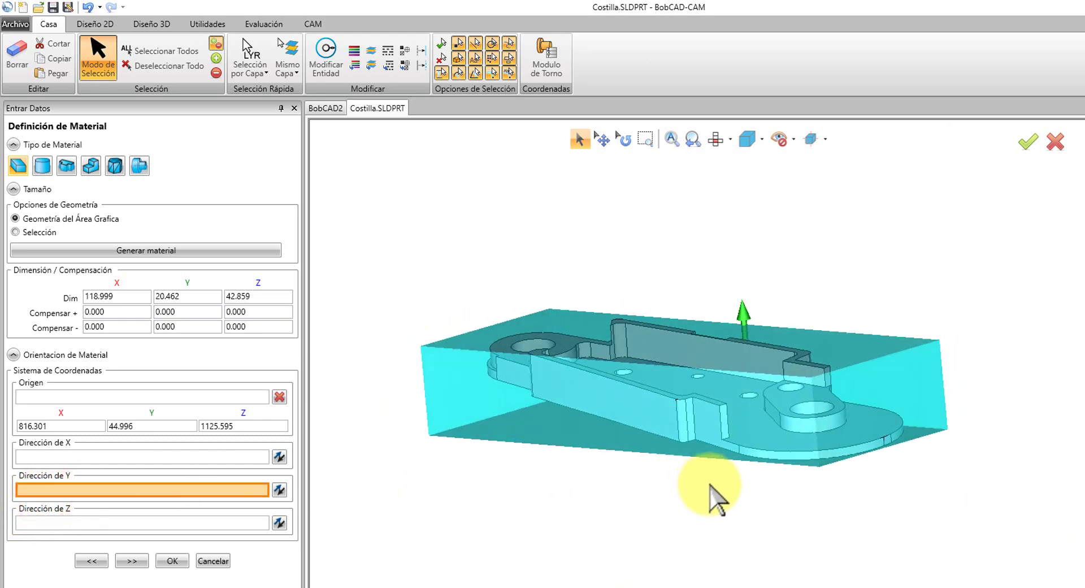
scroll(713, 500, down, 5)
scroll(725, 454, up, 4)
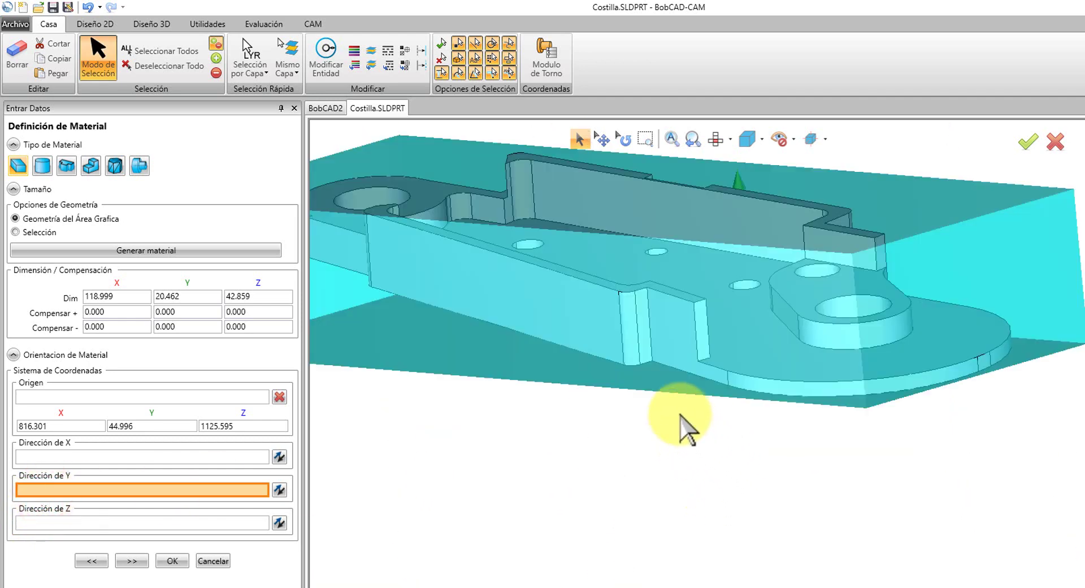
scroll(678, 417, up, 2)
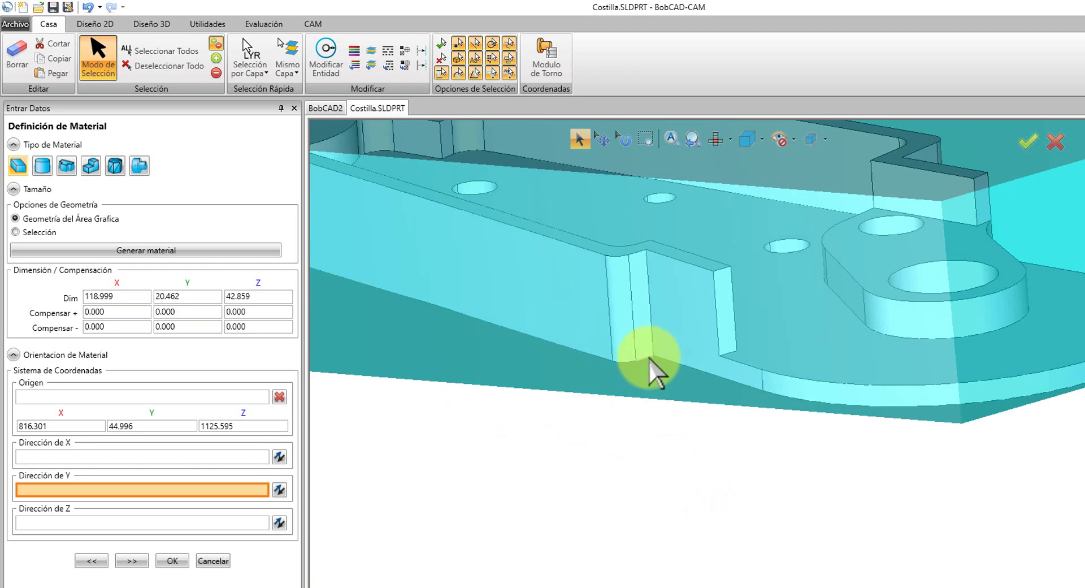
scroll(648, 358, up, 3)
middle_drag(652, 357, 670, 354)
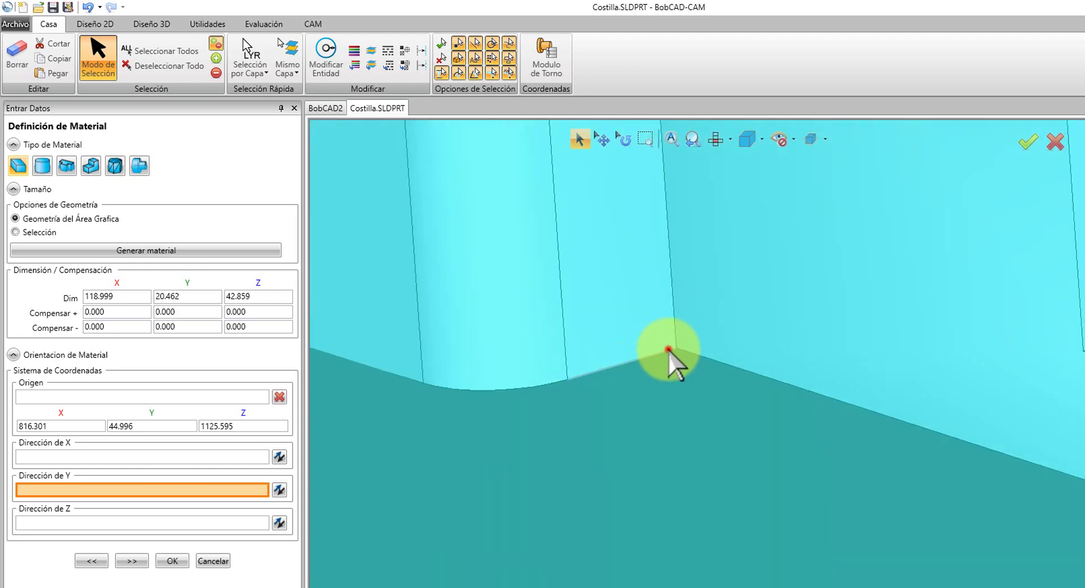
click(667, 349)
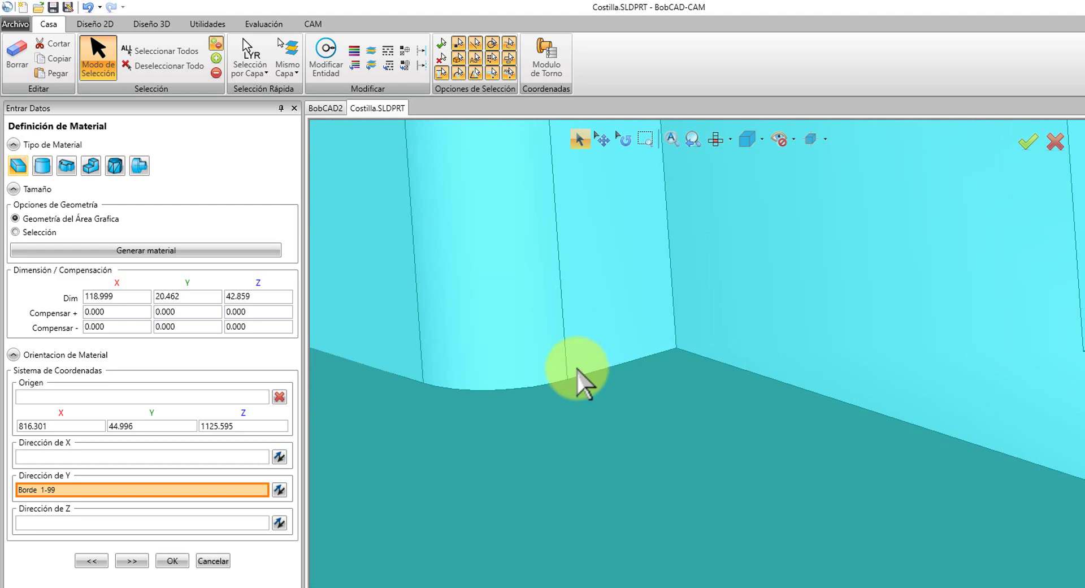
Step: Set the stock's X direction on an edge and regenerate the 118.688 × 42.015 × 10 block
scroll(645, 358, down, 1)
scroll(646, 359, down, 2)
scroll(646, 359, down, 2)
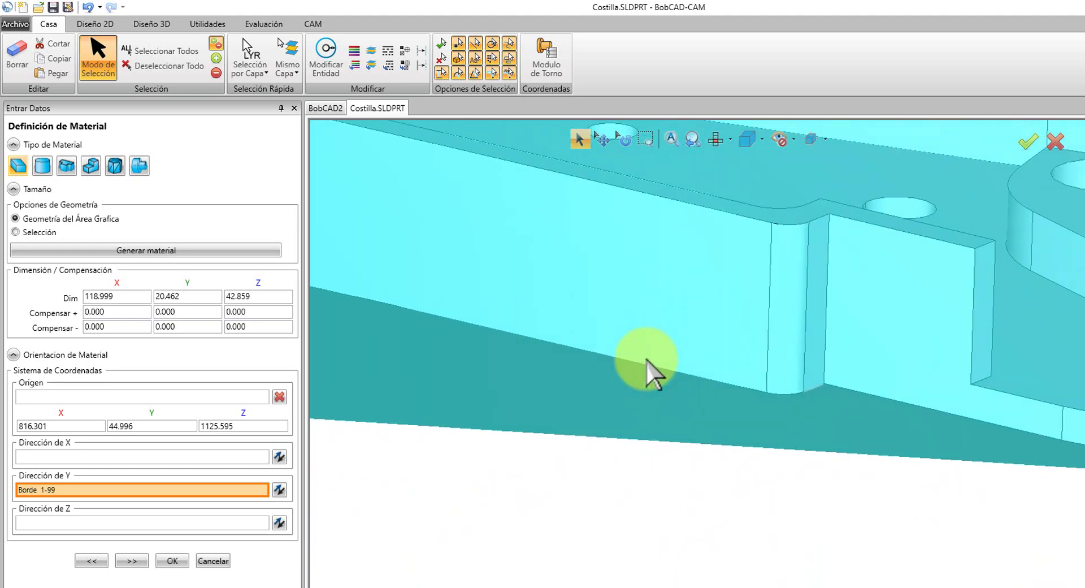
scroll(646, 361, down, 2)
scroll(647, 362, down, 1)
scroll(648, 363, down, 2)
scroll(648, 363, down, 2)
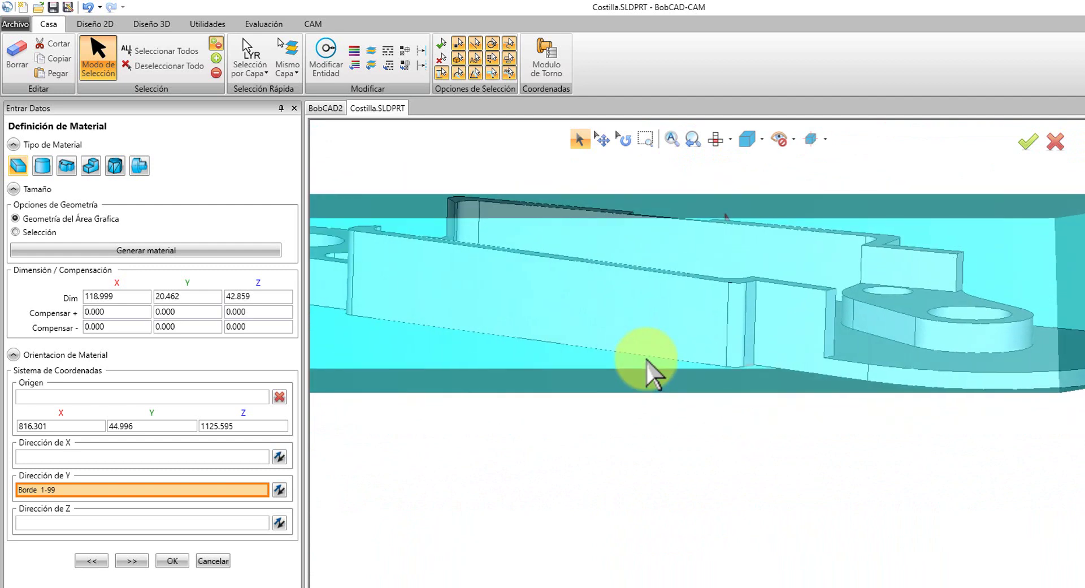
click(106, 457)
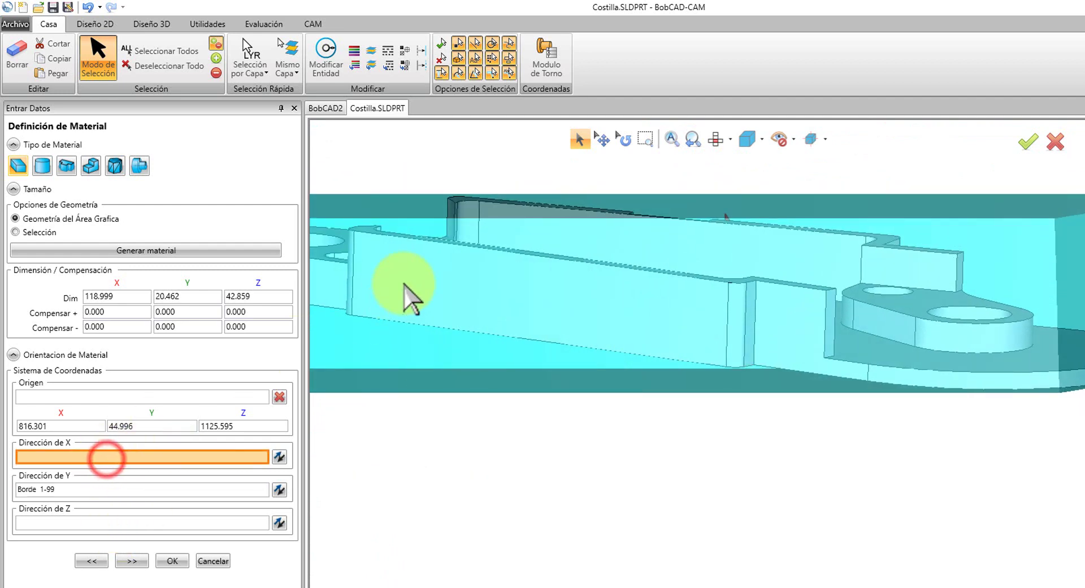
click(396, 324)
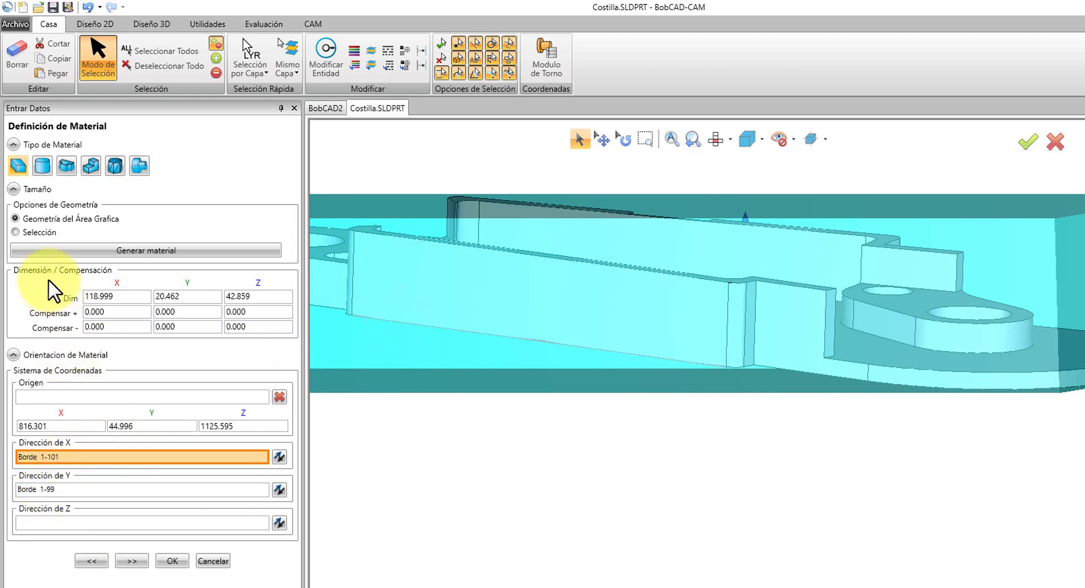
click(98, 254)
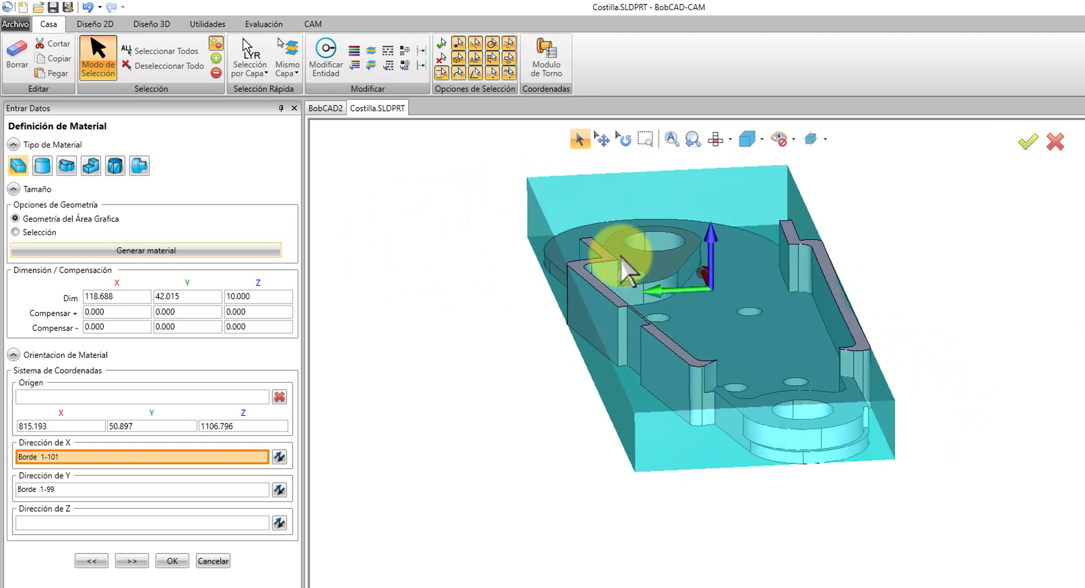
click(127, 562)
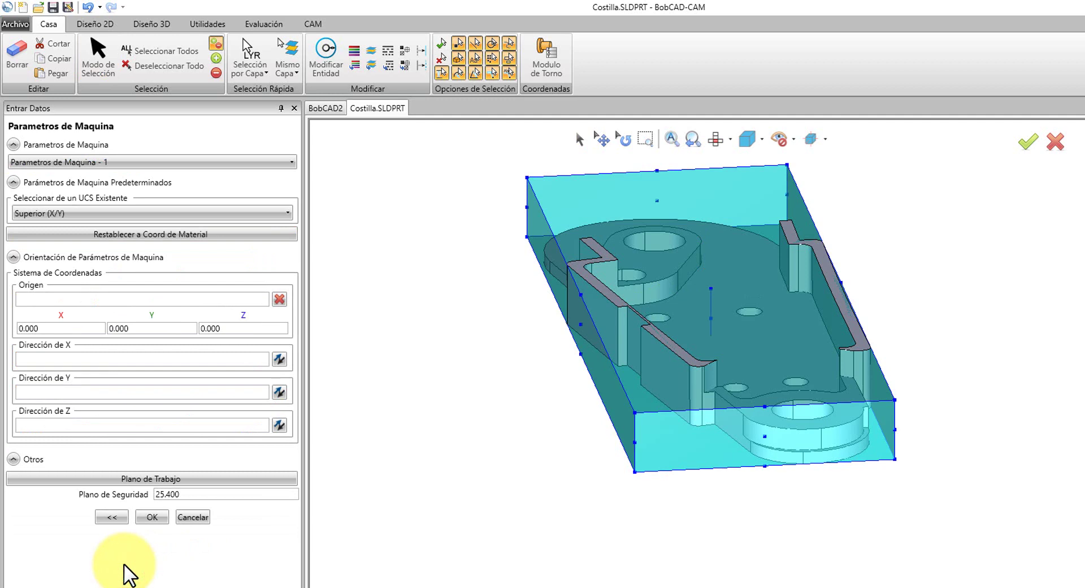
Step: Place the machine origin at a stock corner, with X along Línea-45 and Y along Línea-48
middle_drag(472, 468, 808, 438)
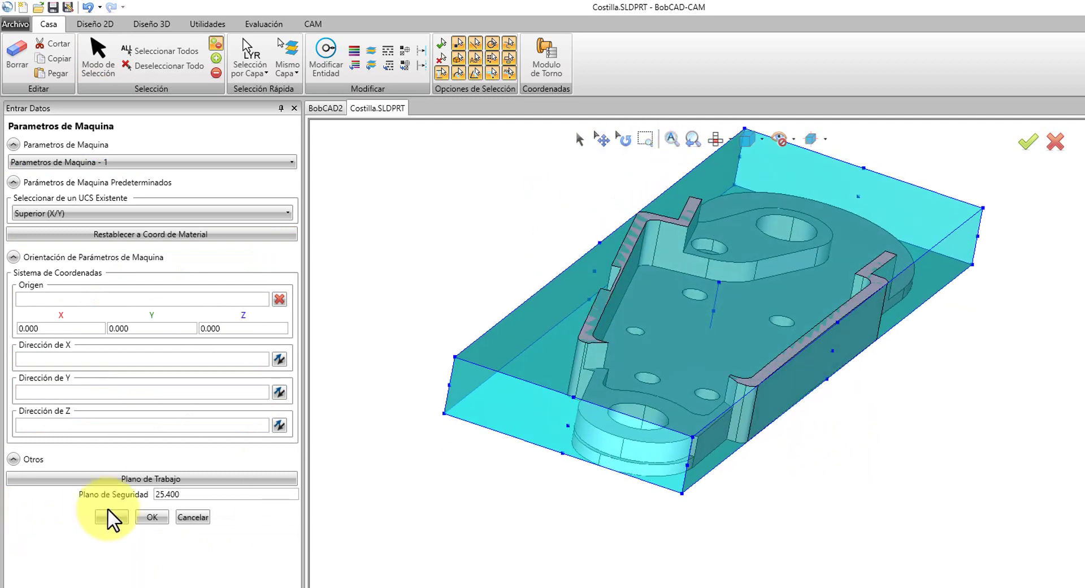
click(111, 515)
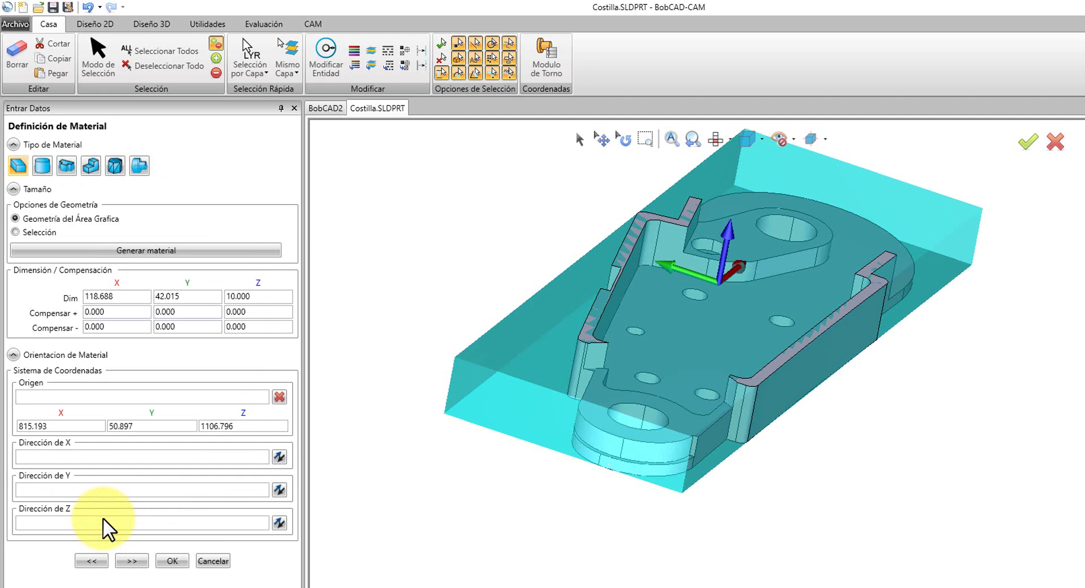
click(131, 560)
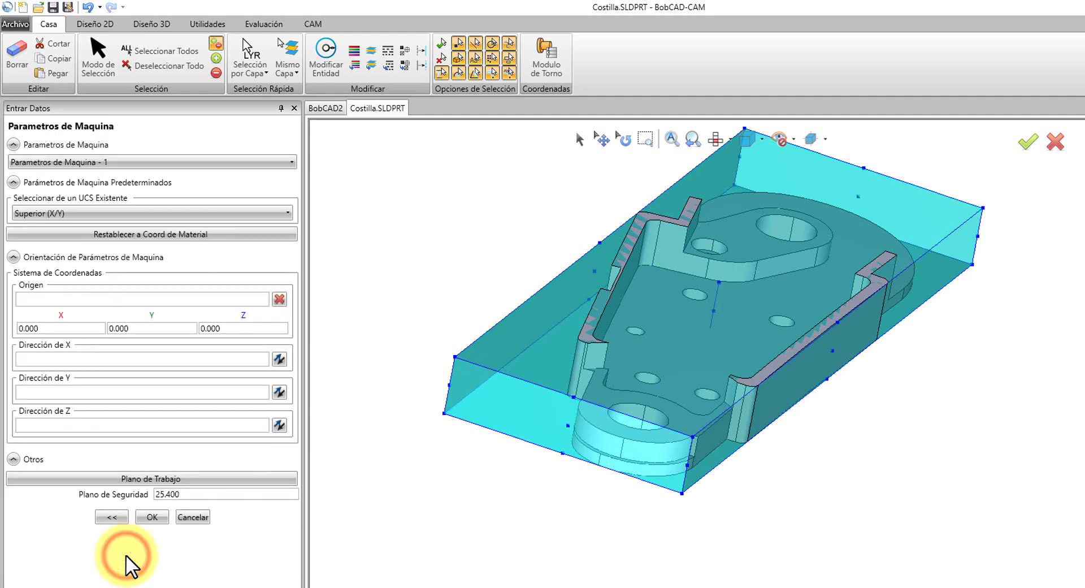
click(115, 298)
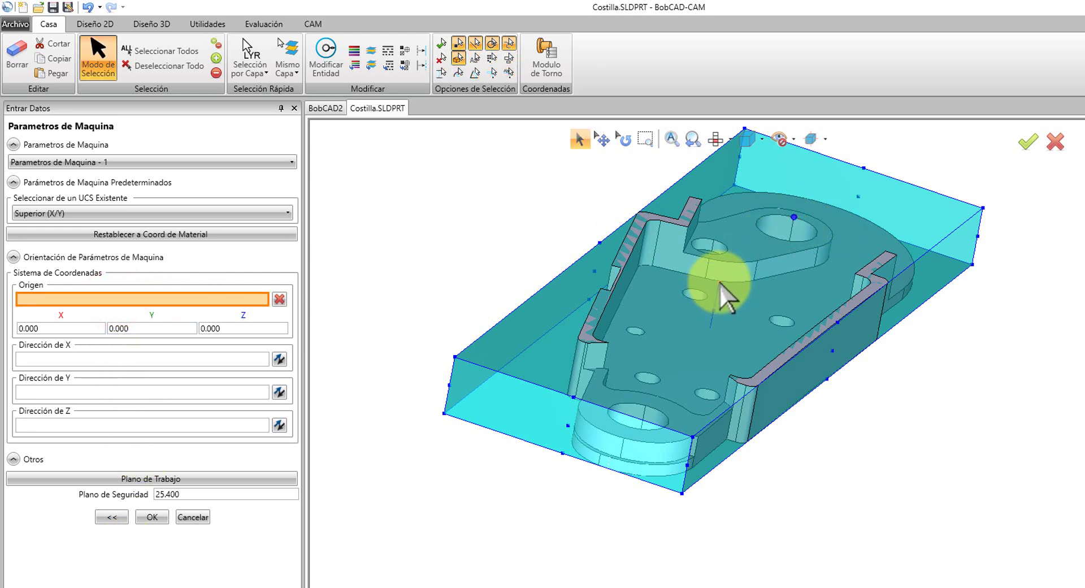
click(691, 438)
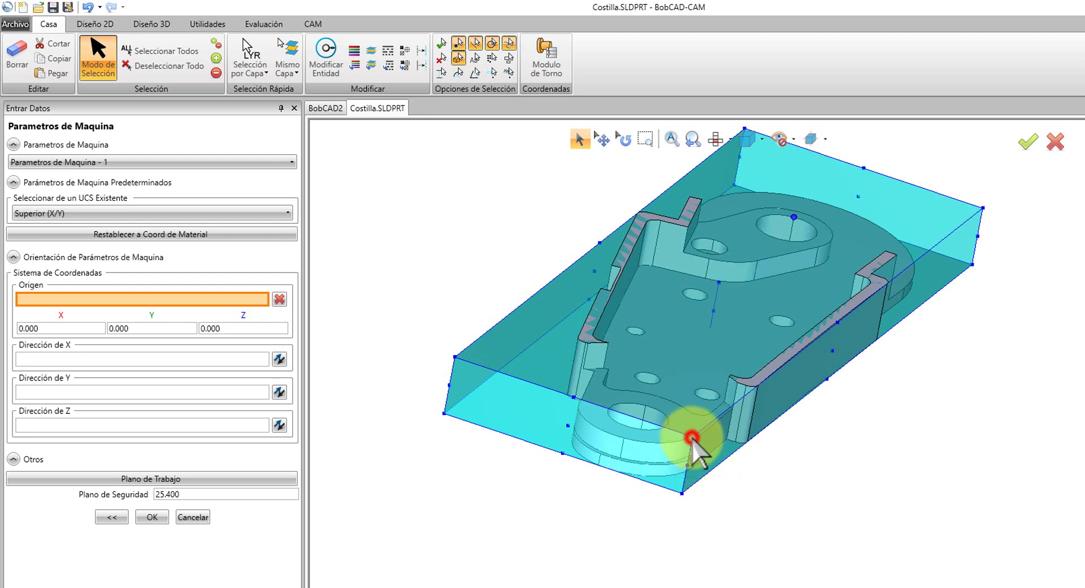
click(117, 358)
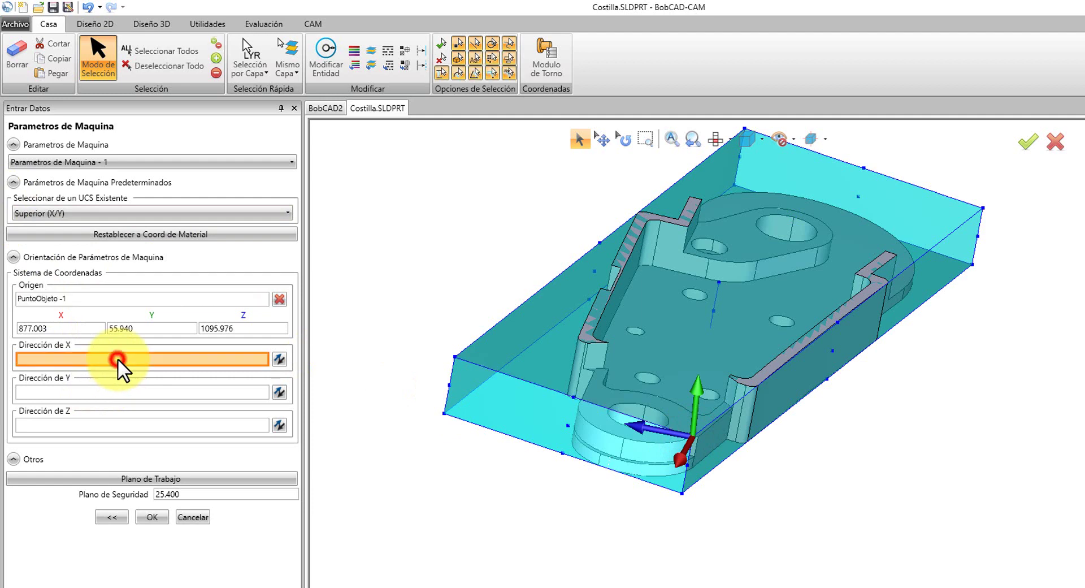
click(964, 224)
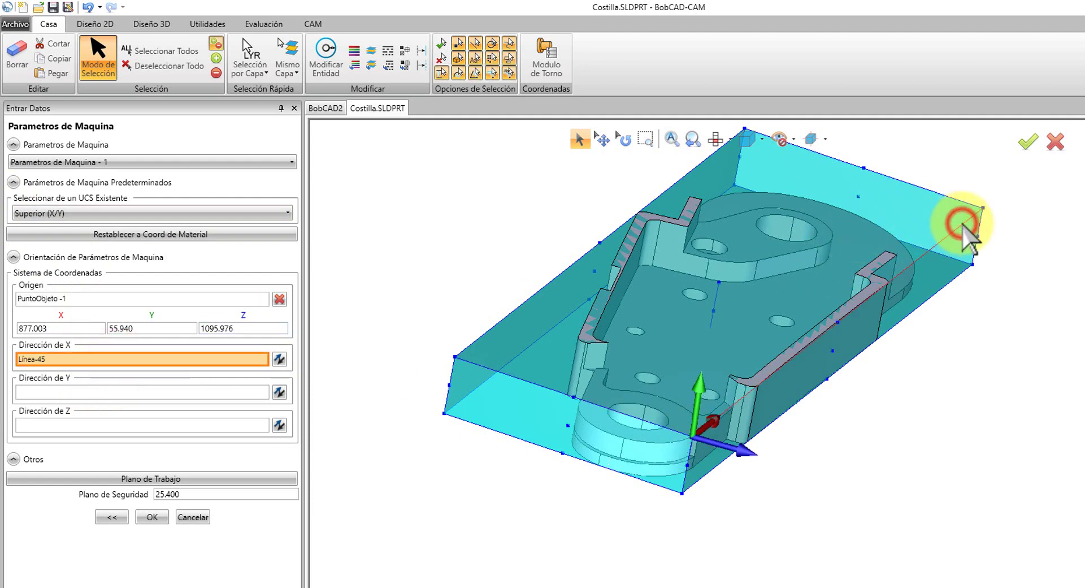
click(134, 397)
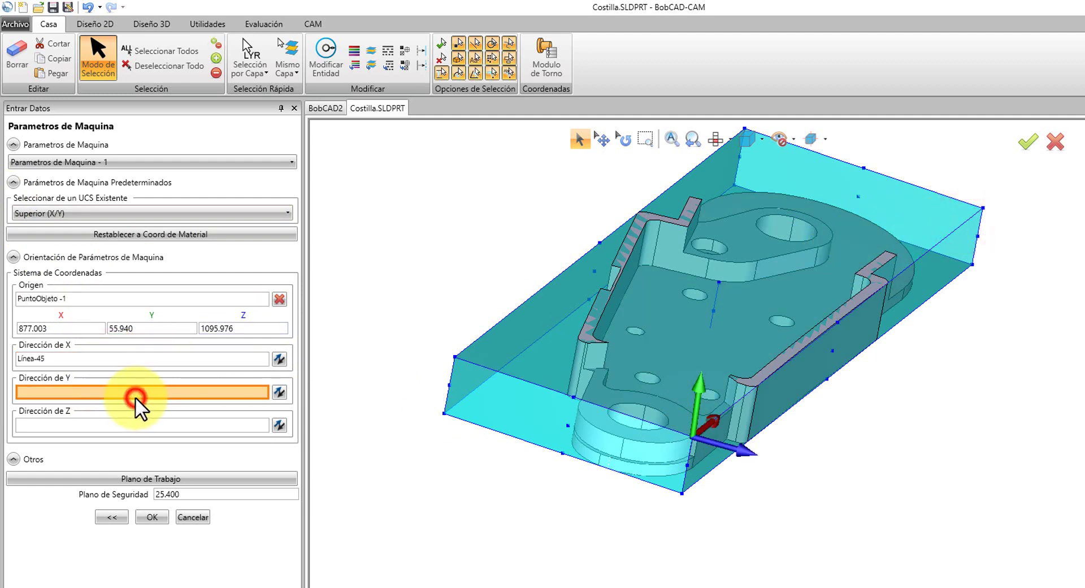
click(481, 366)
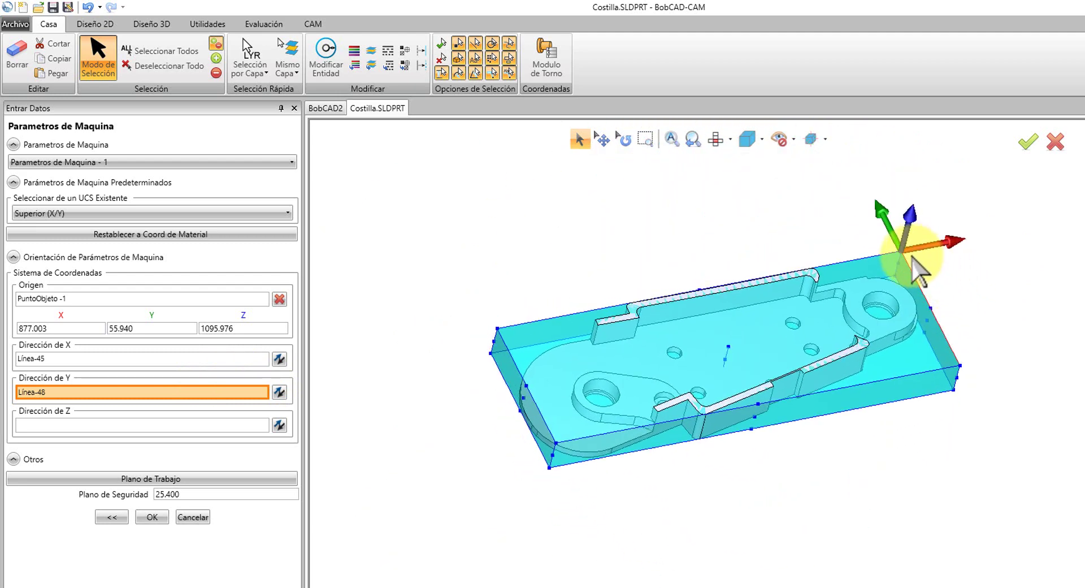
Step: Toggle the X direction flip button repeatedly until X points right
click(278, 358)
click(277, 357)
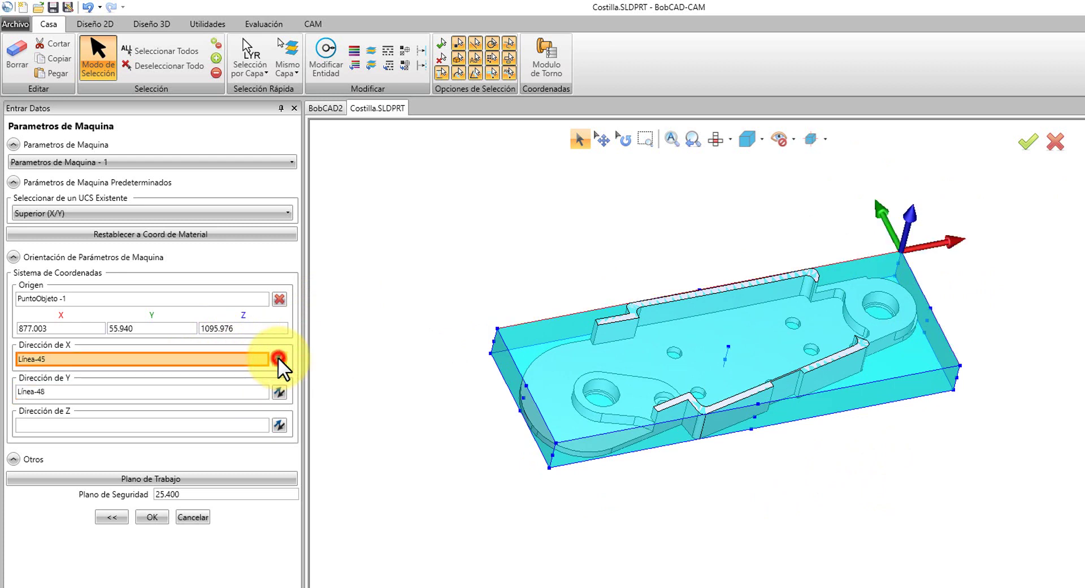
click(277, 358)
click(277, 357)
click(277, 357)
click(276, 357)
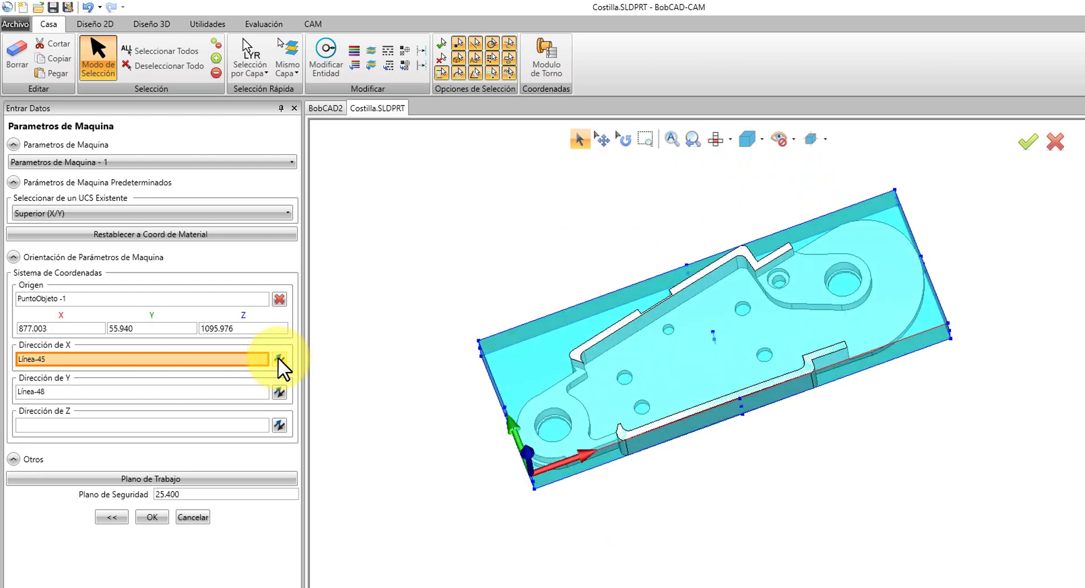
click(277, 357)
click(277, 357)
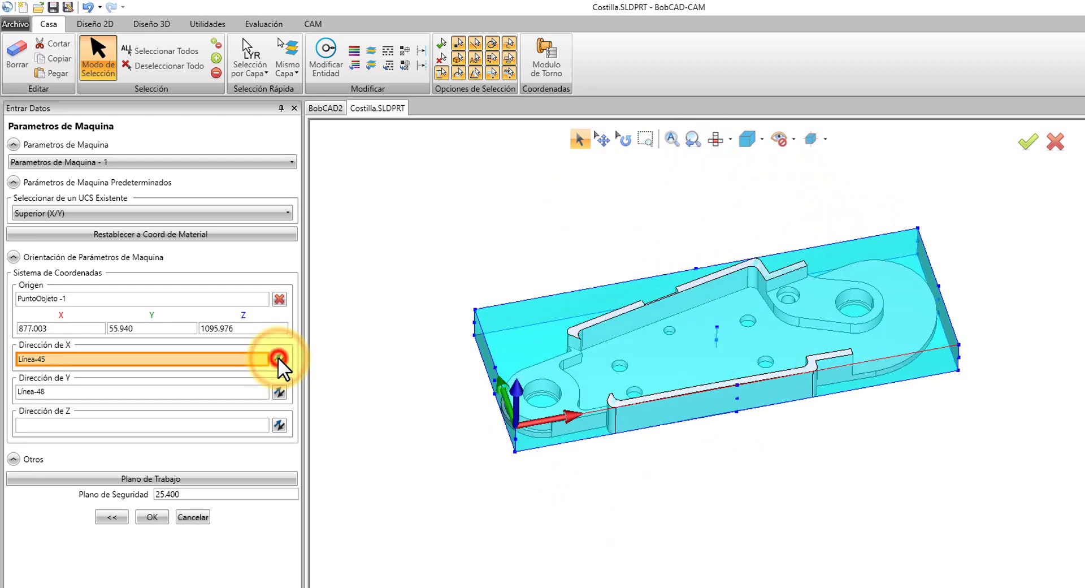
click(277, 357)
click(277, 357)
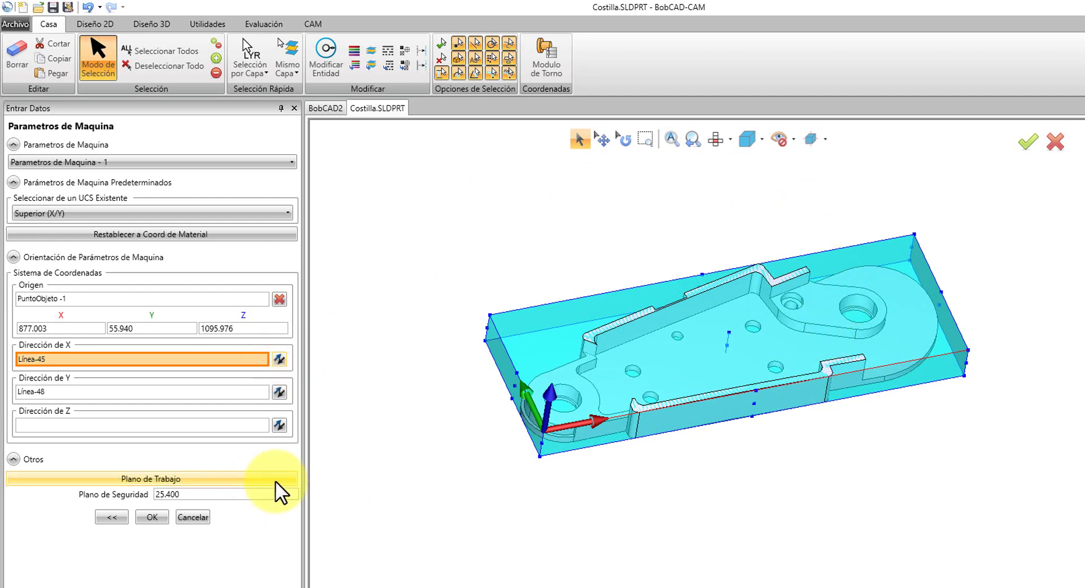
Step: Set the work plane Z to 11 and save the machine parameters as Parametros de Maquina - 1
click(253, 474)
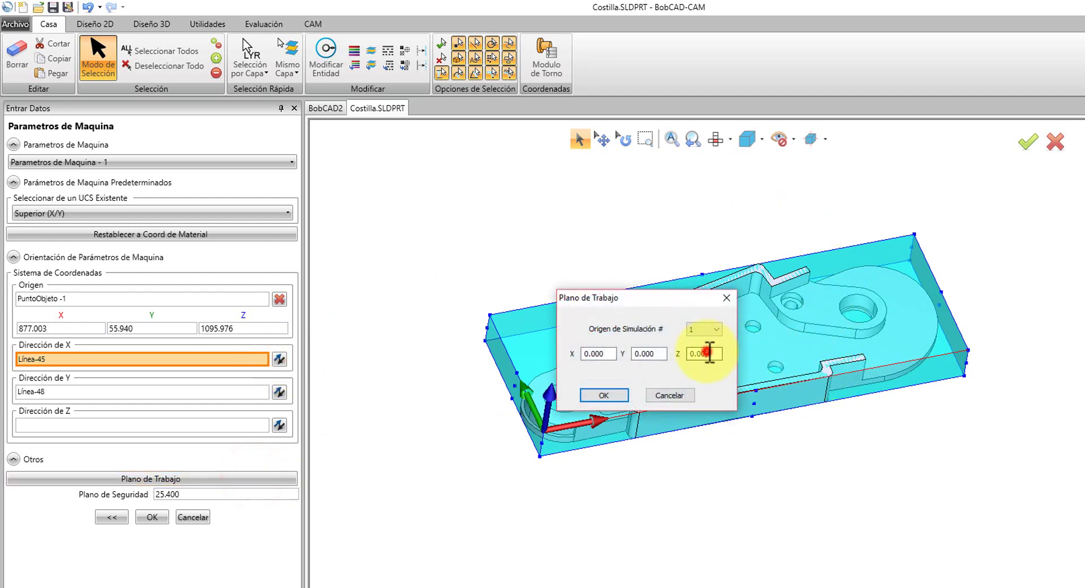
double_click(706, 353)
text(11)
click(606, 394)
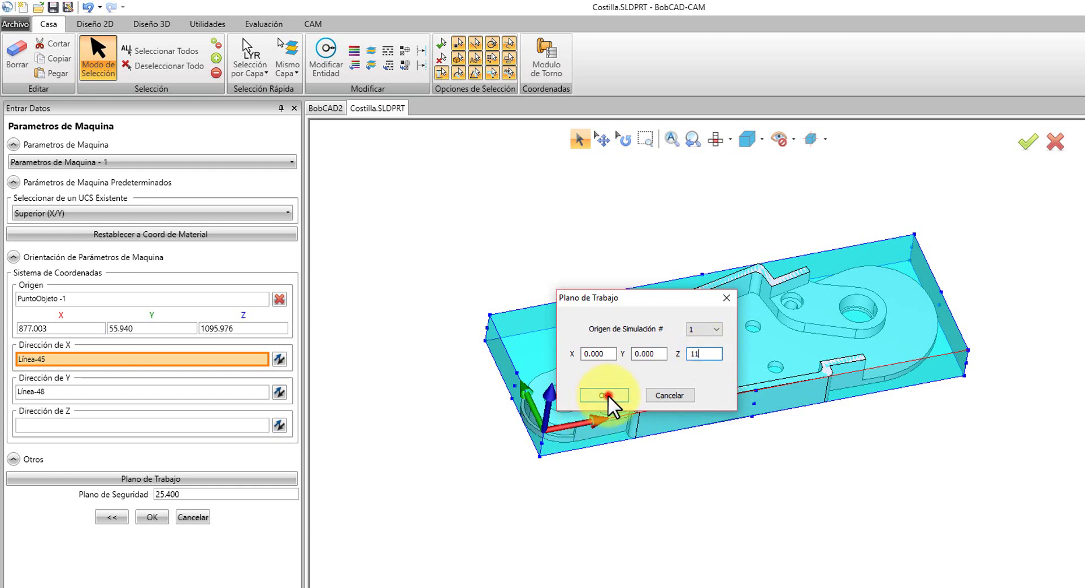
click(158, 518)
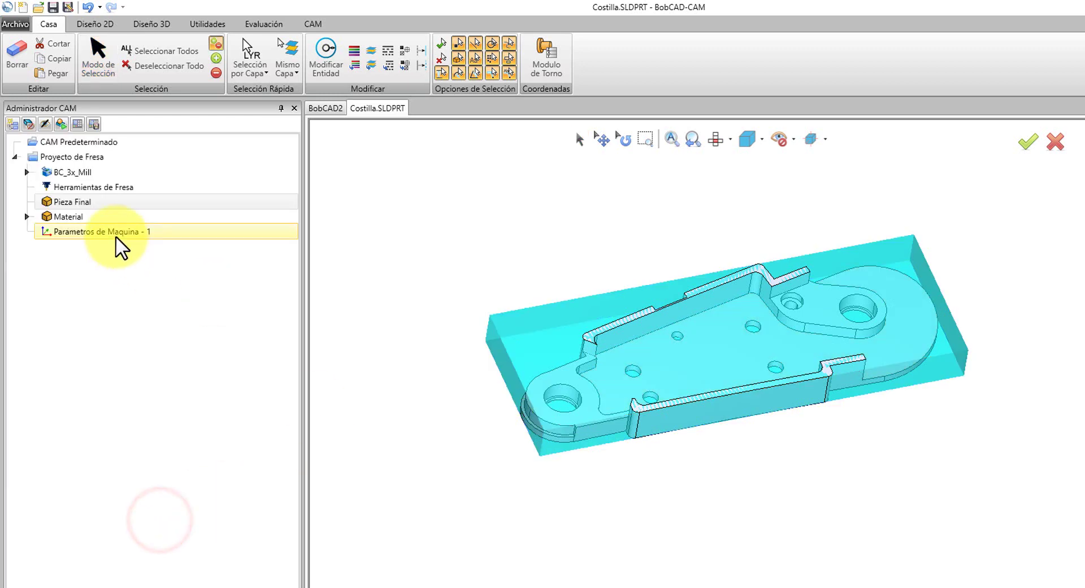
click(116, 236)
scroll(570, 452, up, 3)
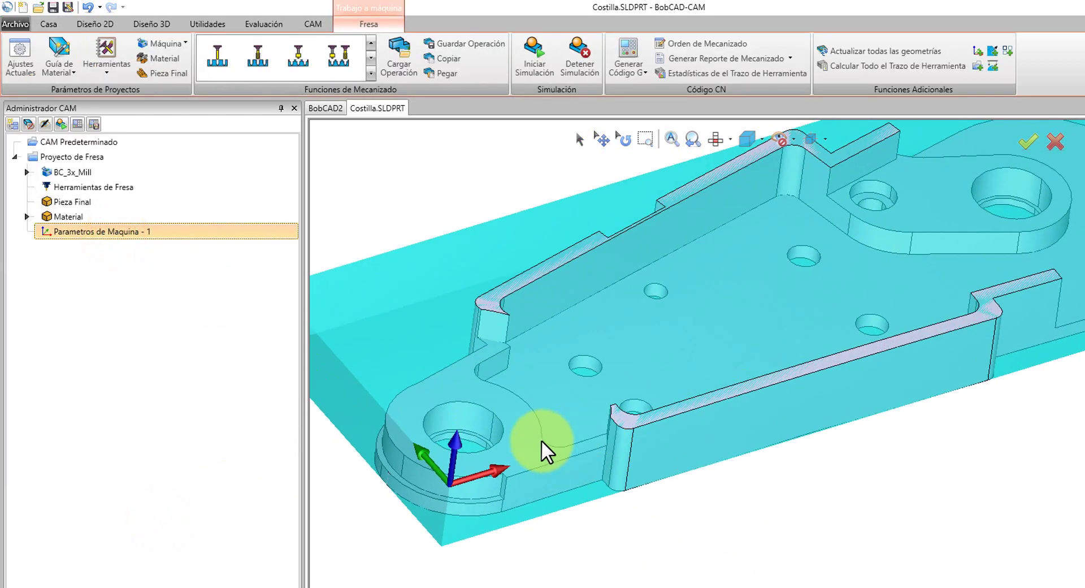
scroll(508, 454, up, 2)
scroll(476, 462, down, 2)
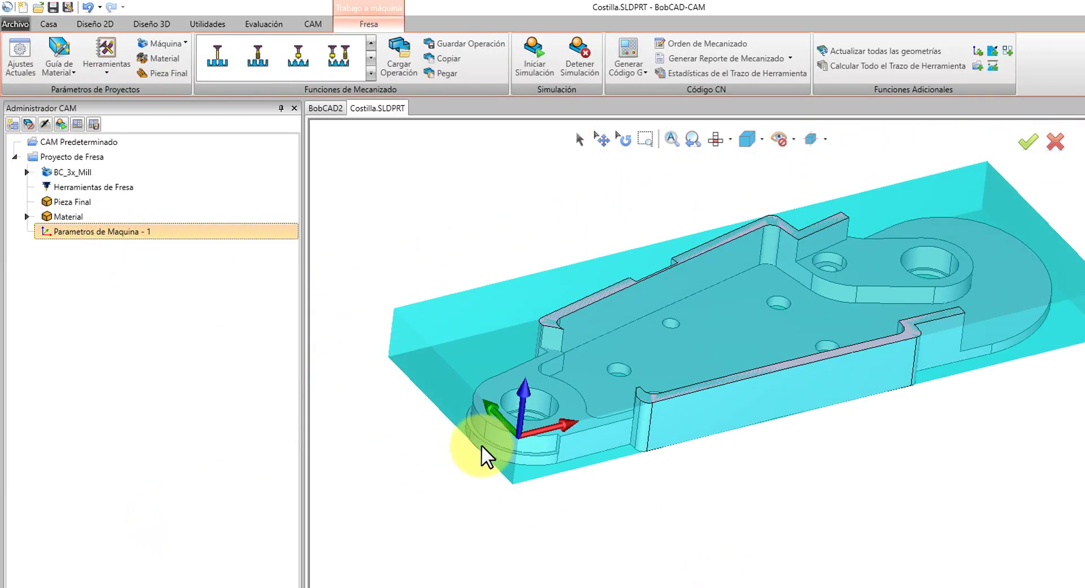
scroll(481, 444, down, 3)
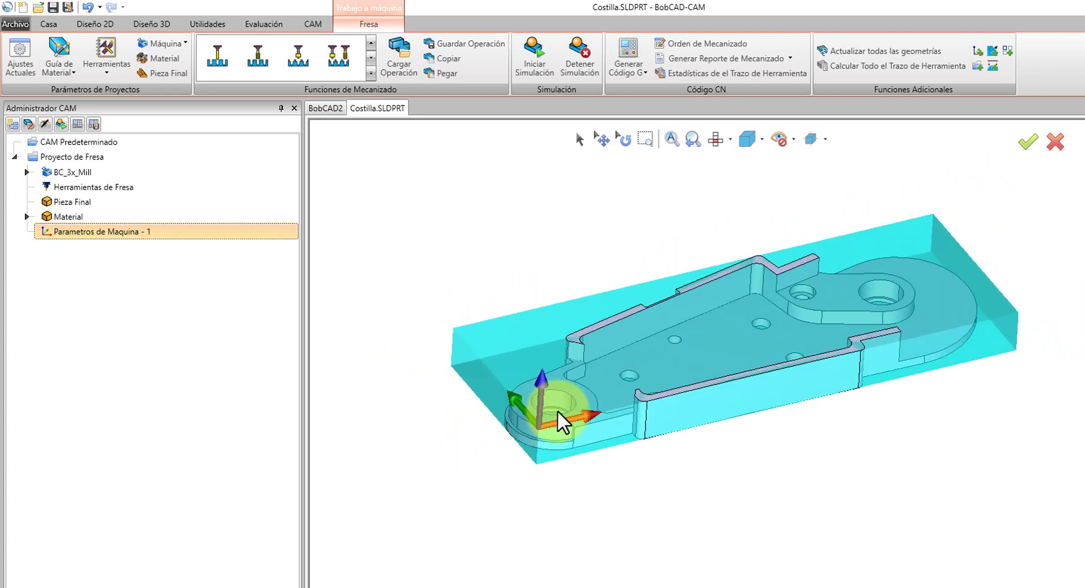
scroll(700, 373, down, 1)
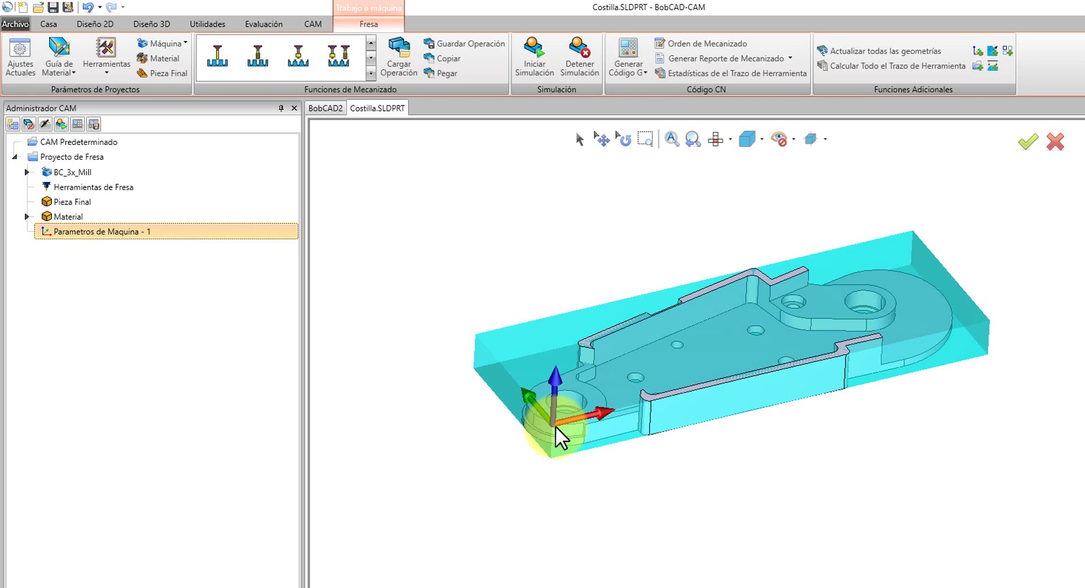
mouse_move(555, 427)
middle_down()
mouse_move(670, 433)
mouse_move(635, 431)
mouse_move(658, 443)
mouse_move(866, 308)
mouse_move(761, 353)
middle_up()
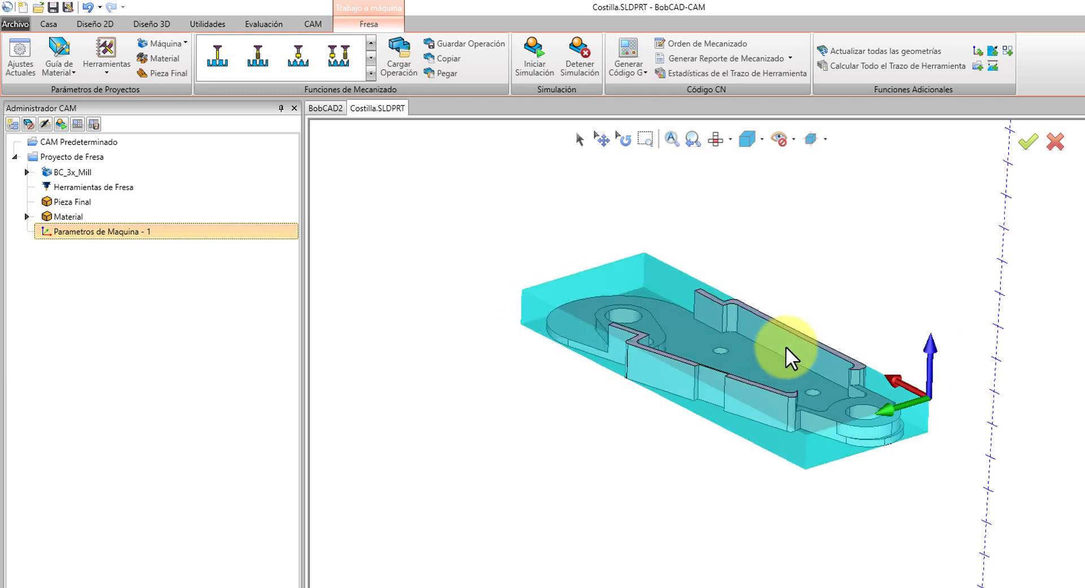
Step: Edit Parametros de Maquina - 1 to move the origin to the stock's top-centre point
right_click(123, 228)
click(152, 235)
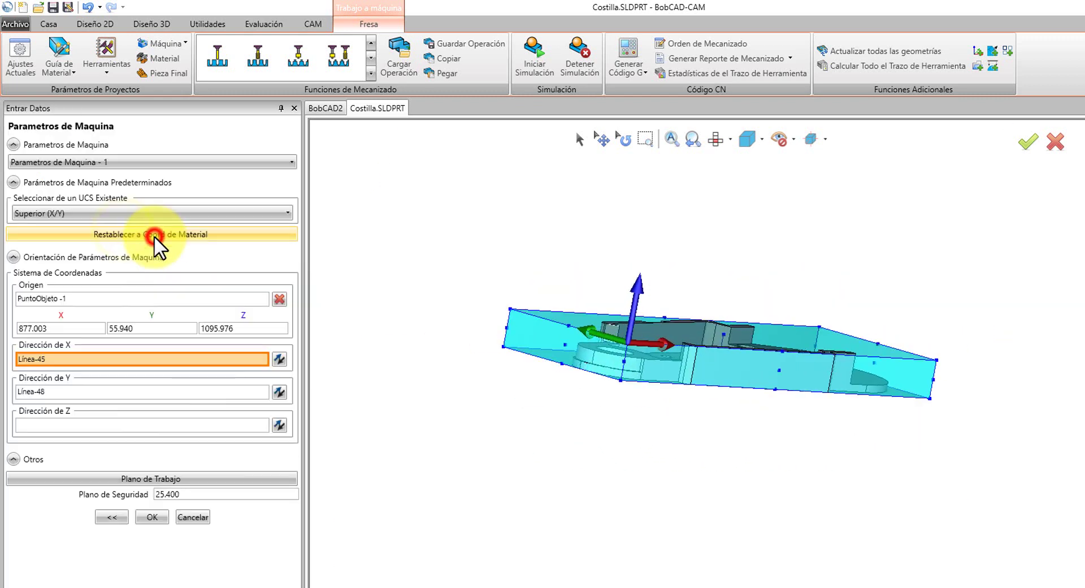
click(129, 298)
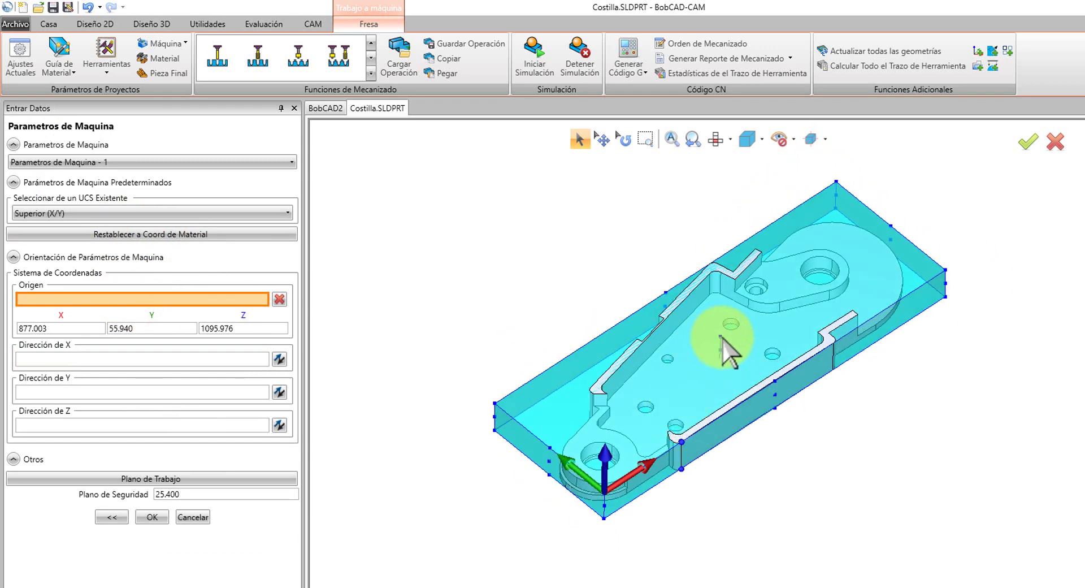
click(720, 337)
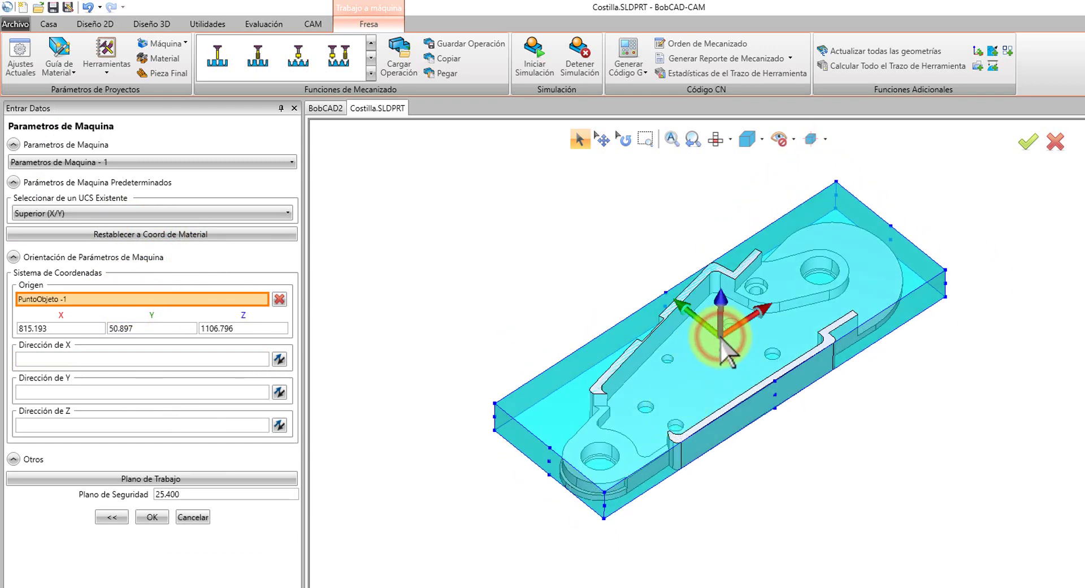
click(153, 516)
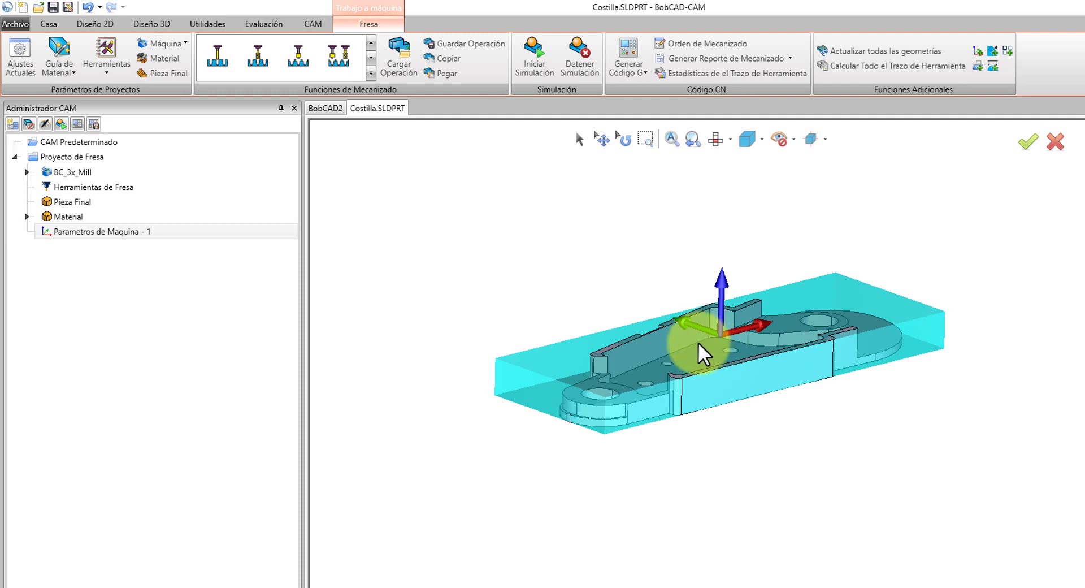
middle_drag(652, 292, 632, 296)
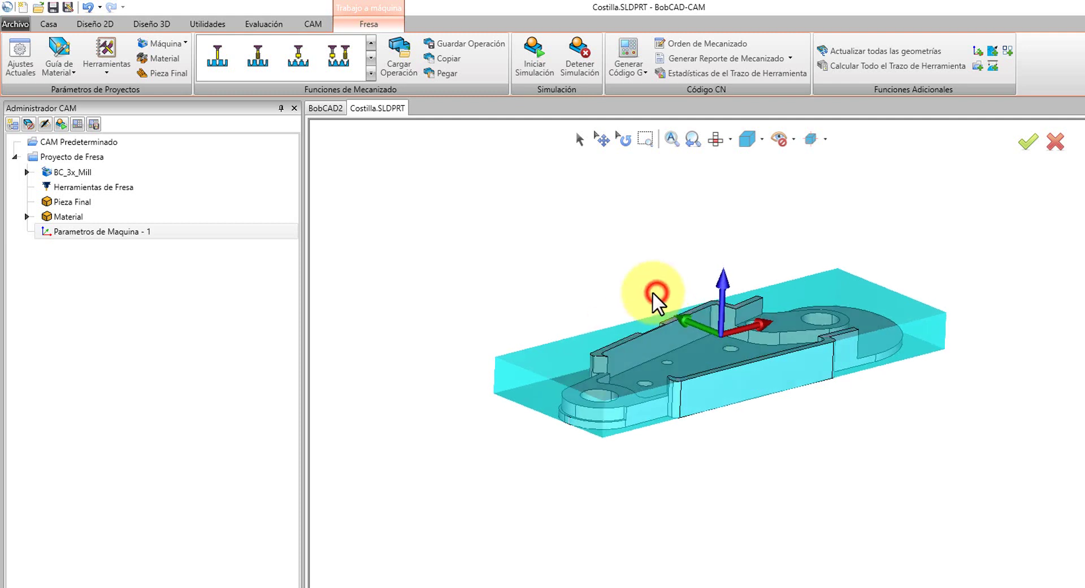